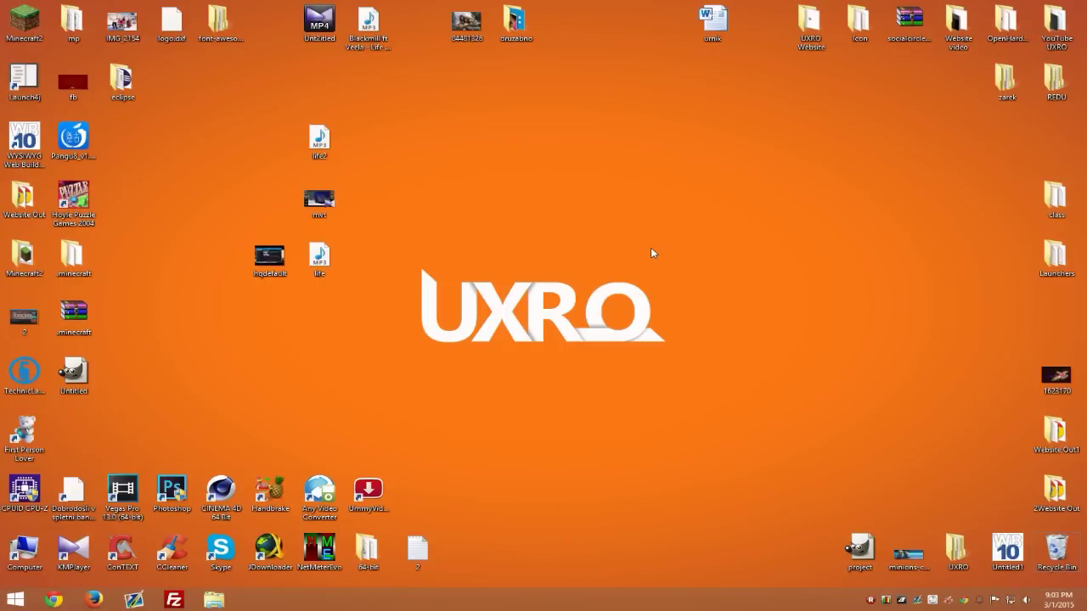
# Step: Search Google for "uxro" in Chrome and open the uxro.net home page from the results
pyautogui.click(50, 600)
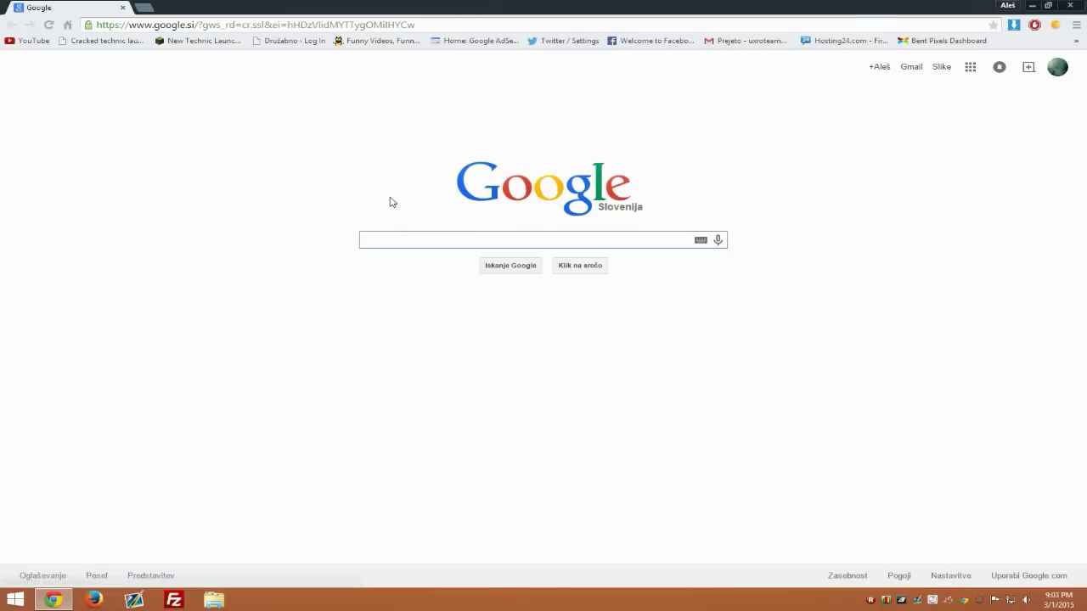
pyautogui.write('uxro')
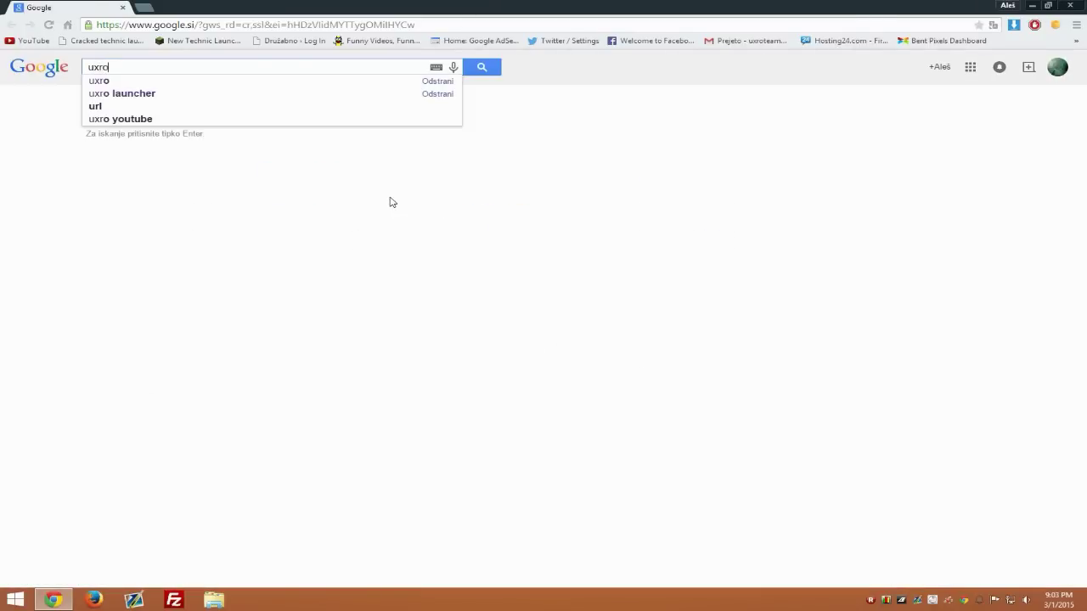
pyautogui.press('Return')
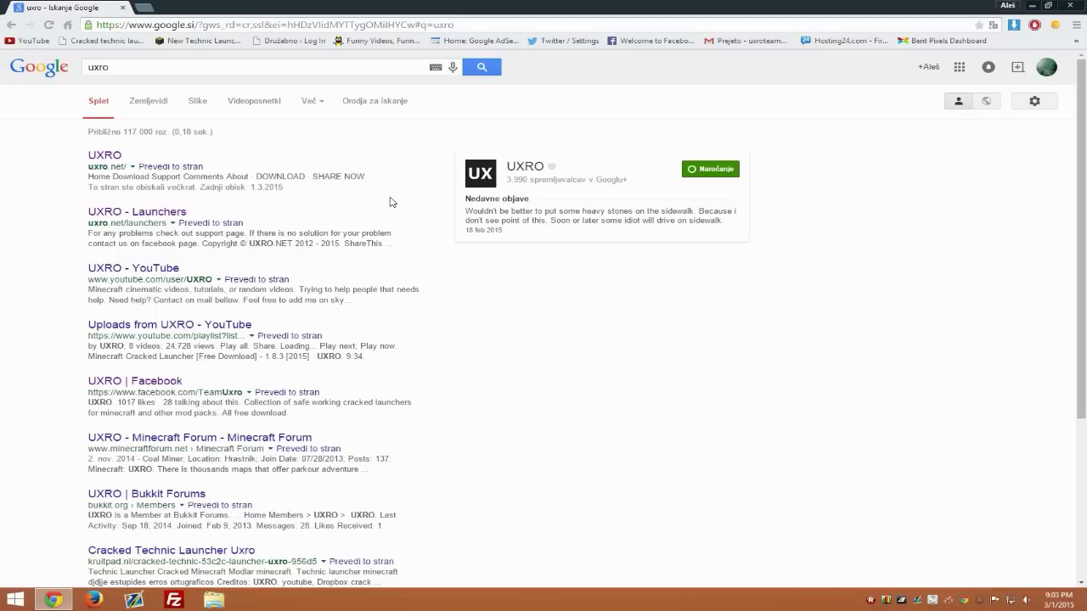
pyautogui.click(106, 157)
pyautogui.click(102, 158)
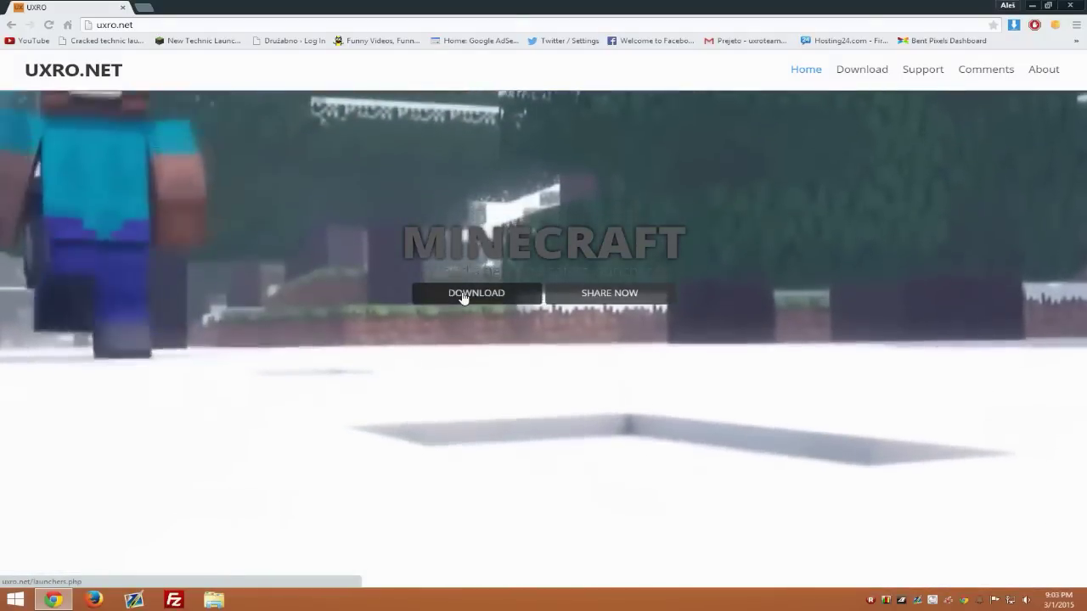
# Step: Go to the launcher download from the uxro.net home page and download Technic.rar to the computer from MEGA
pyautogui.click(462, 294)
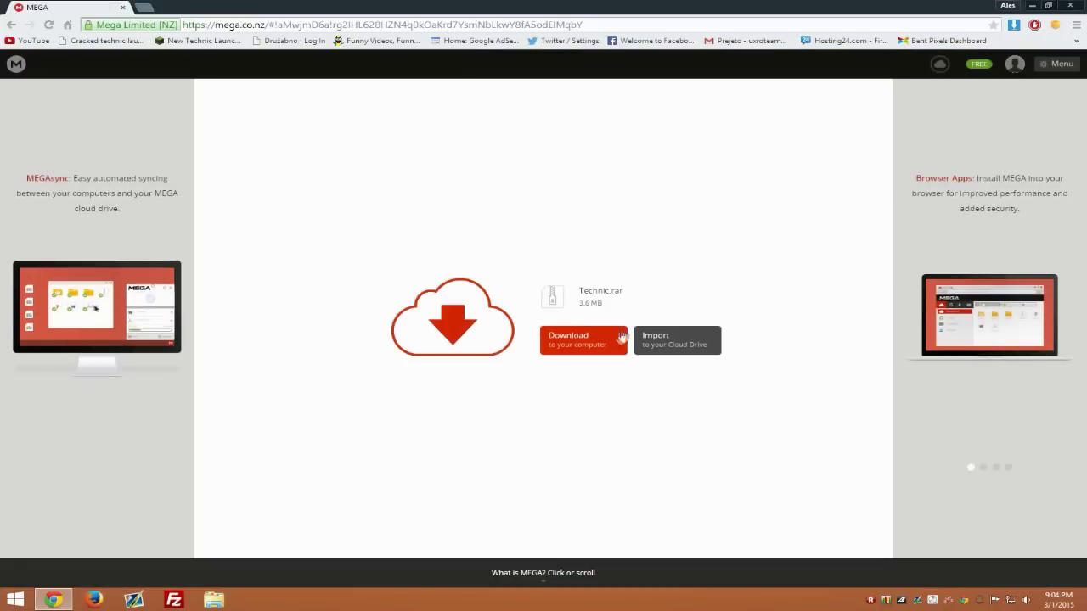
pyautogui.click(590, 344)
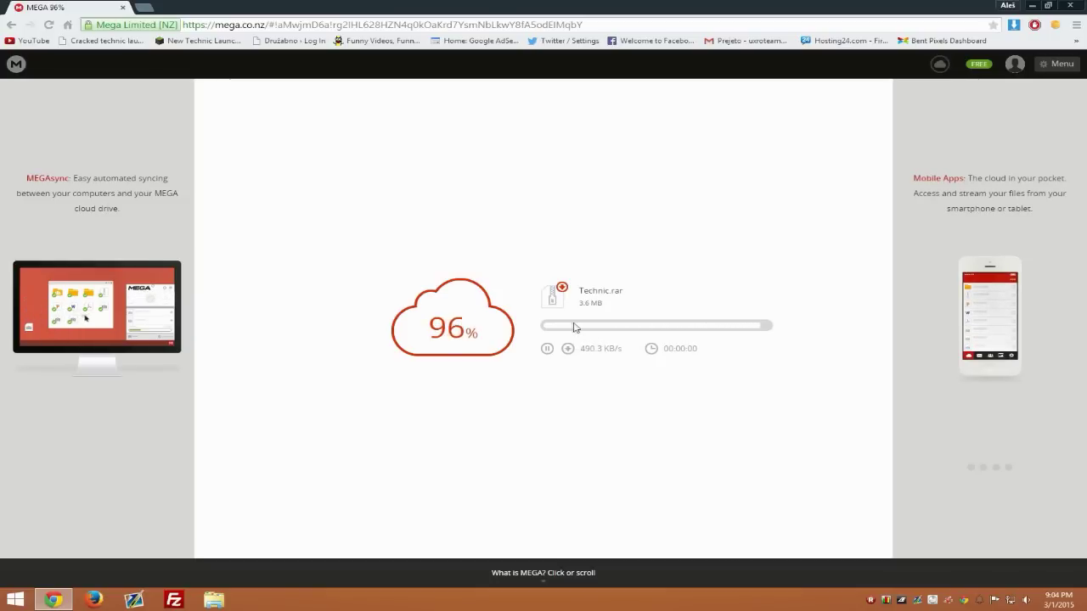
pyautogui.doubleClick(637, 8)
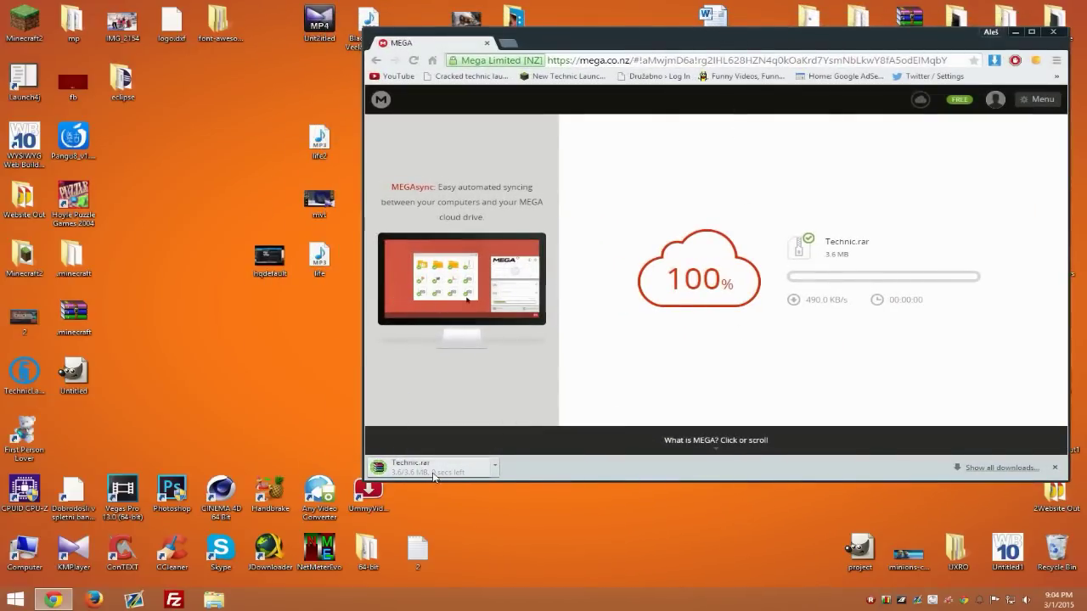
# Step: Open the downloaded Technic.rar archive and extract Technic.jar to the desktop
pyautogui.click(434, 471)
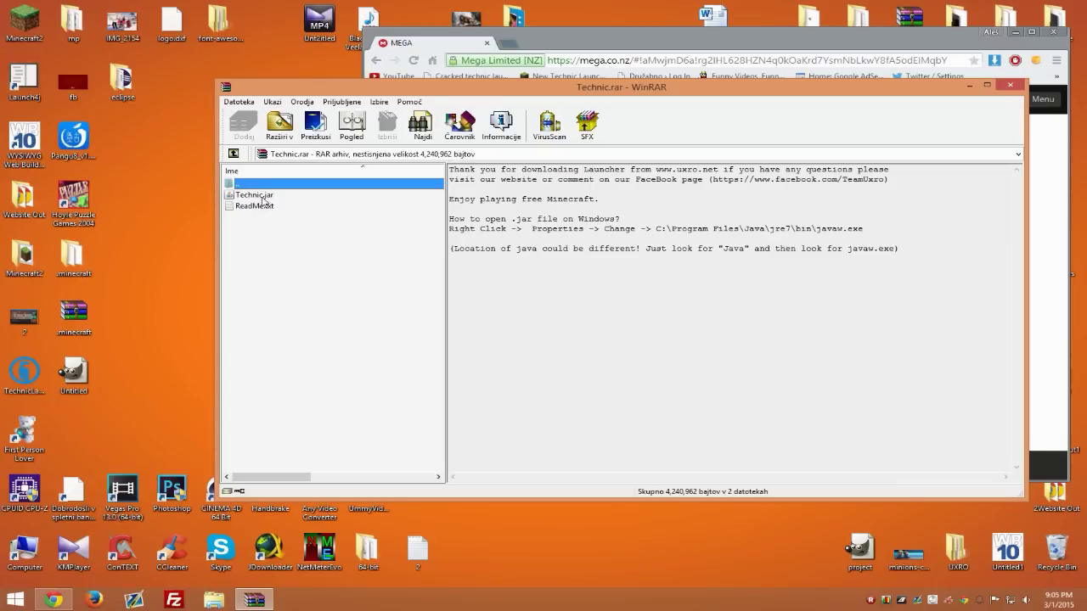
pyautogui.click(262, 196)
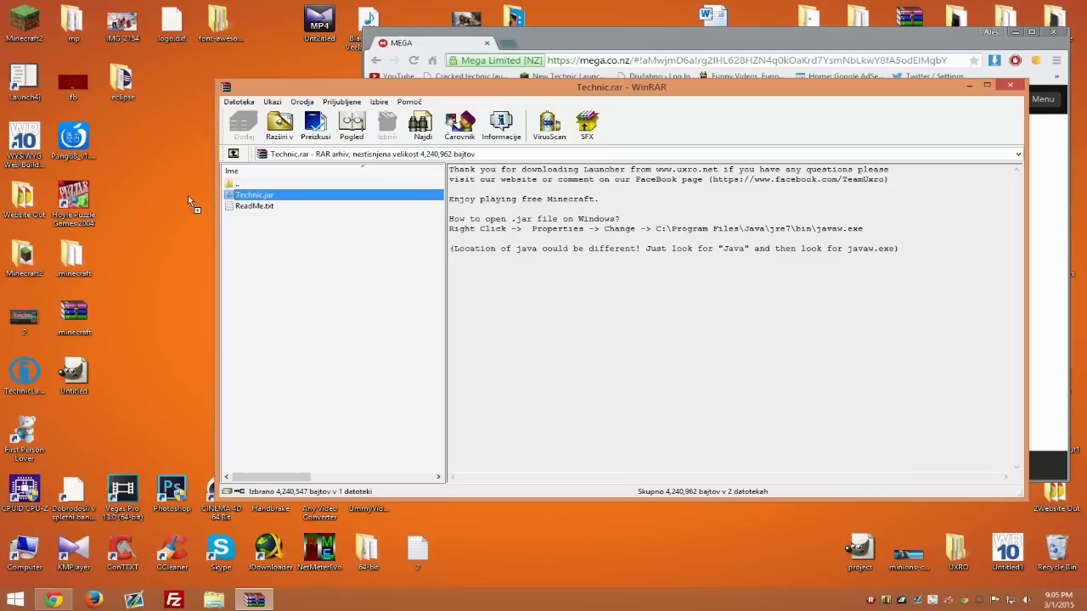
pyautogui.moveTo(168, 195); pyautogui.dragTo(169, 195)
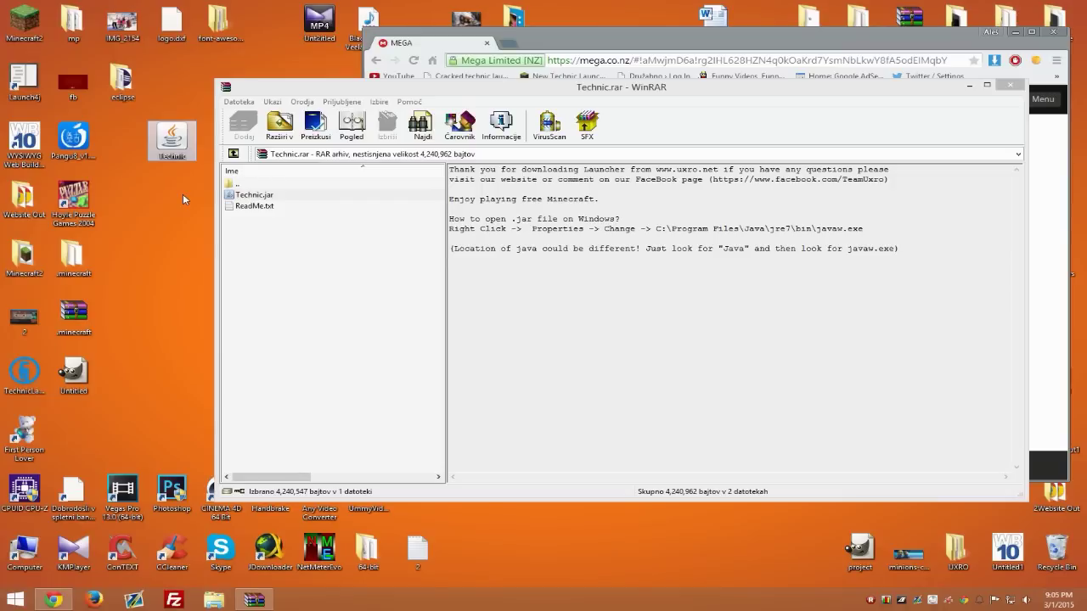
pyautogui.click(444, 219)
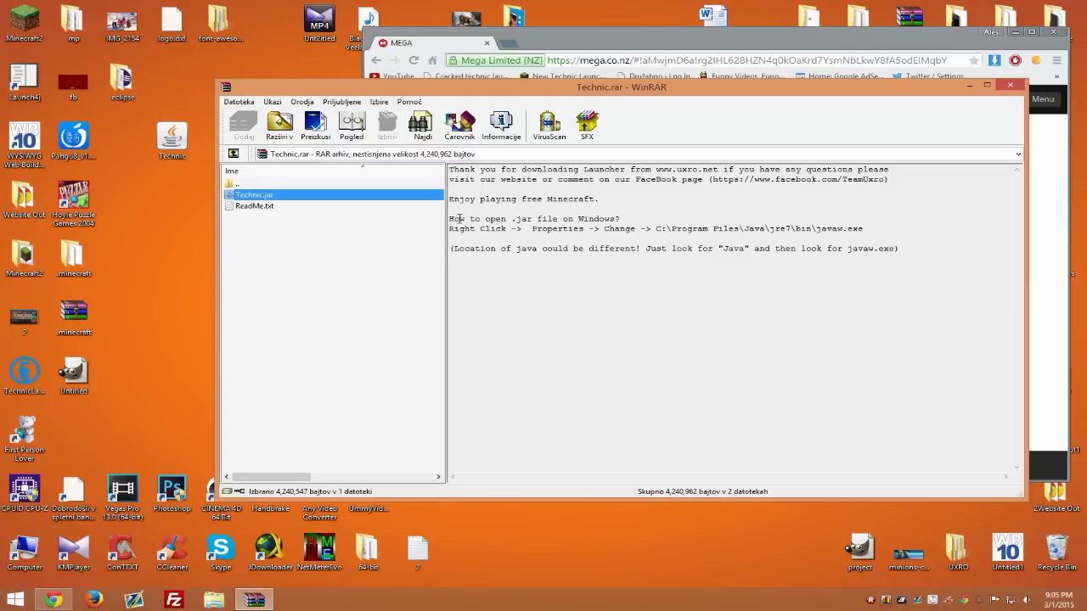
# Step: Open the properties of the Technic file on the desktop and browse this PC for another app to open it with
pyautogui.rightClick(170, 133)
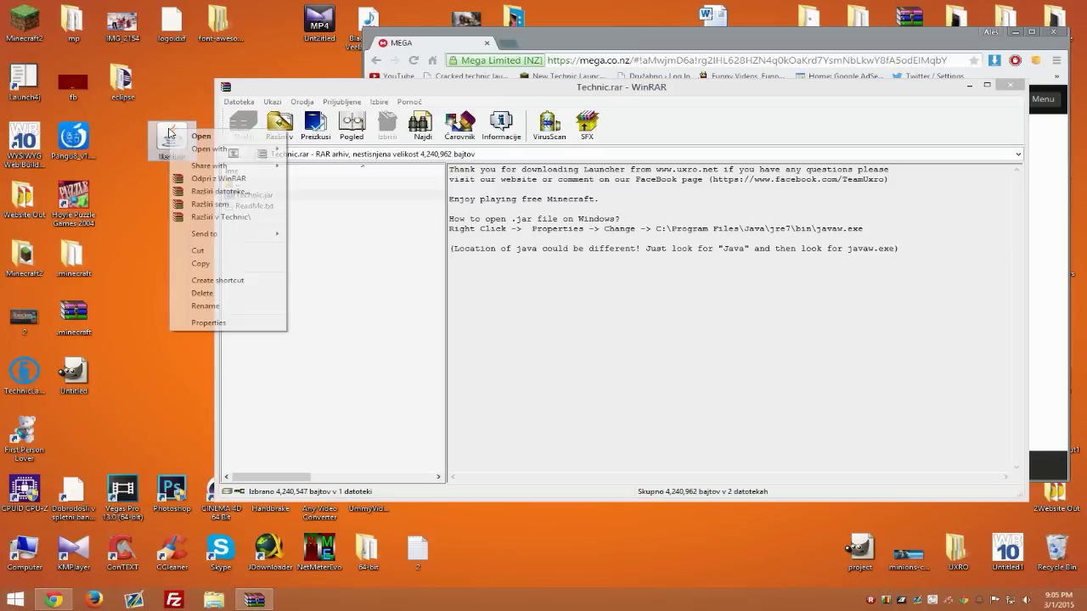
pyautogui.click(207, 323)
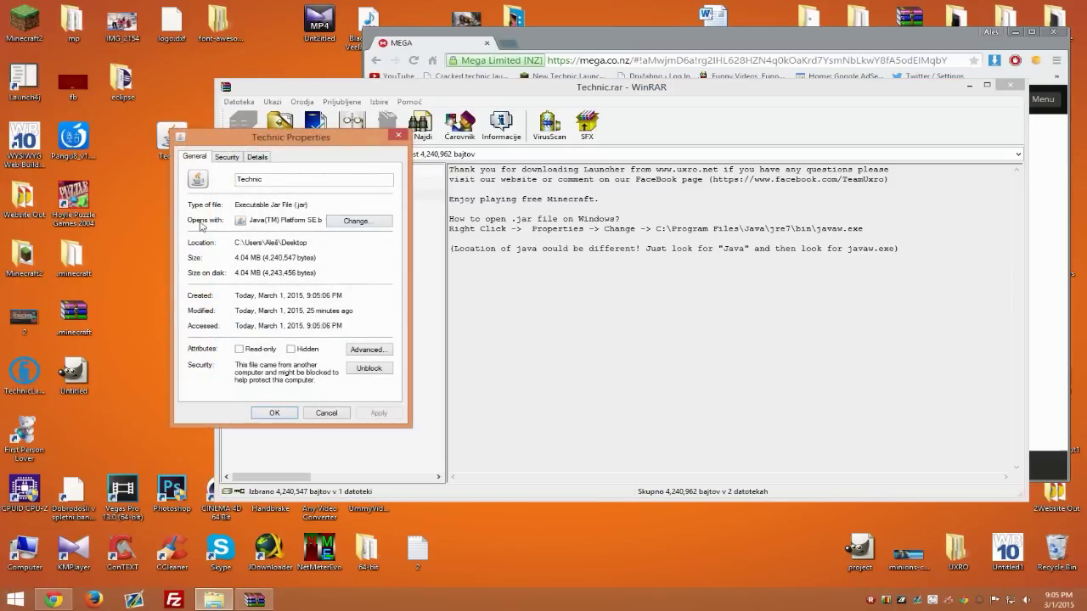
pyautogui.click(352, 222)
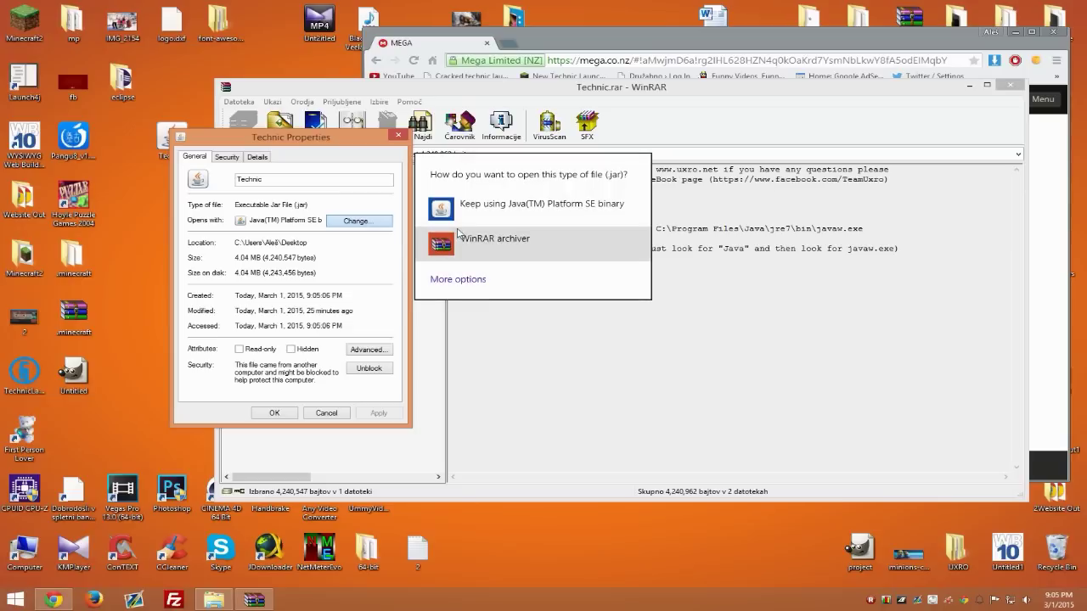
pyautogui.click(458, 279)
pyautogui.scroll(-10, 495, 319)
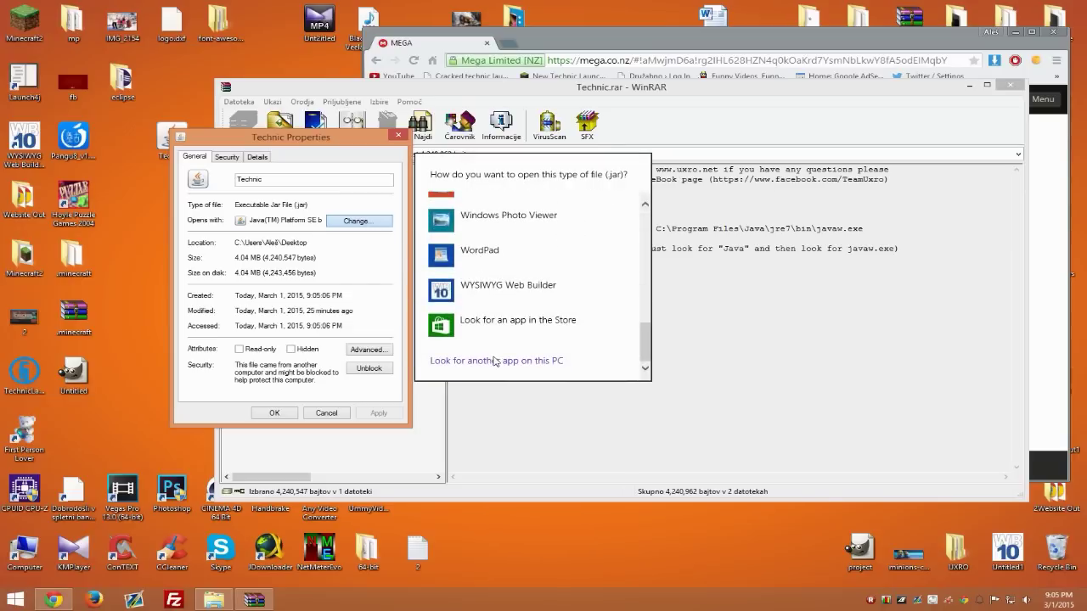
pyautogui.click(495, 361)
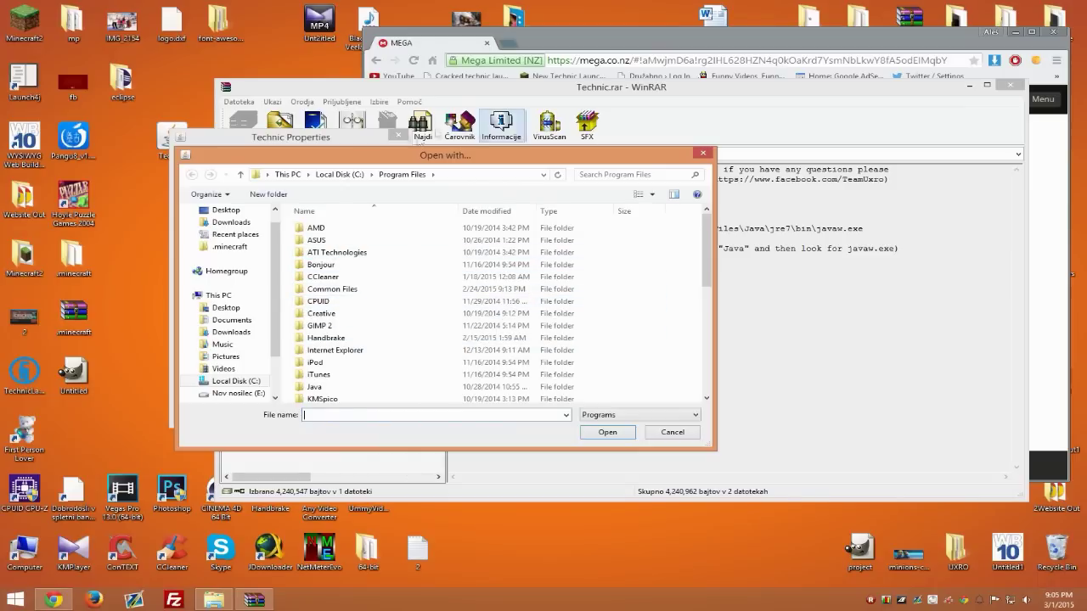
# Step: Choose javaw from Program Files\Java\jre1.8.0_25\bin as the program that opens the .jar file
pyautogui.doubleClick(315, 389)
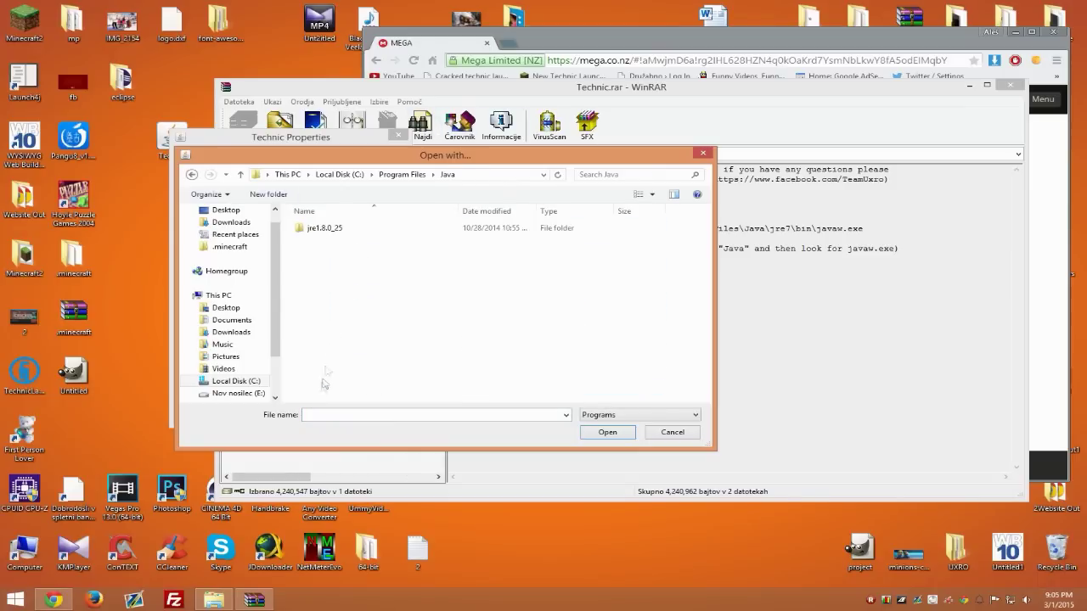
pyautogui.doubleClick(321, 229)
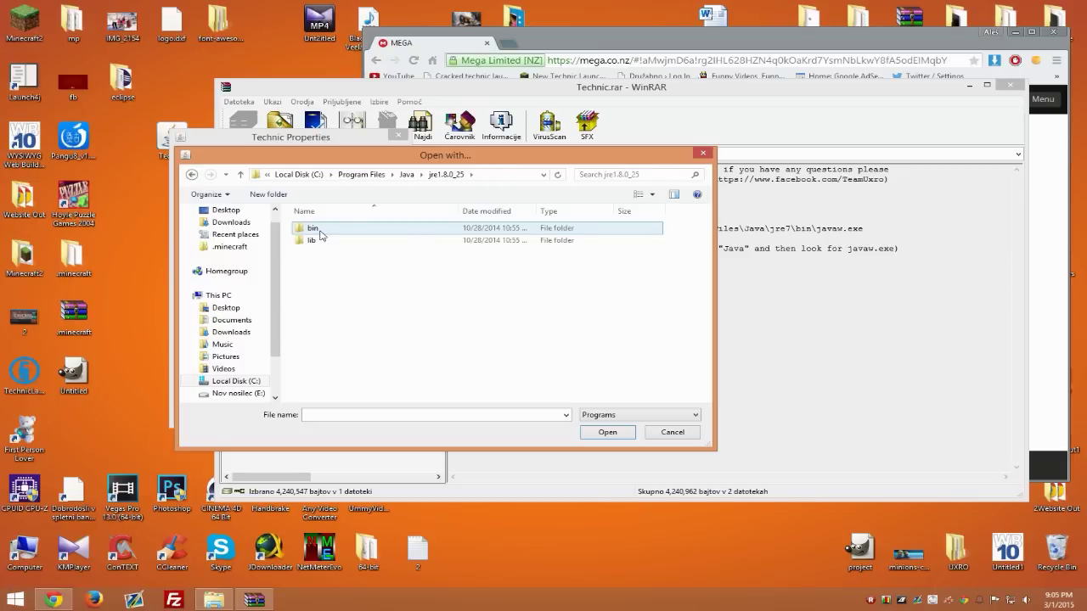
pyautogui.doubleClick(319, 231)
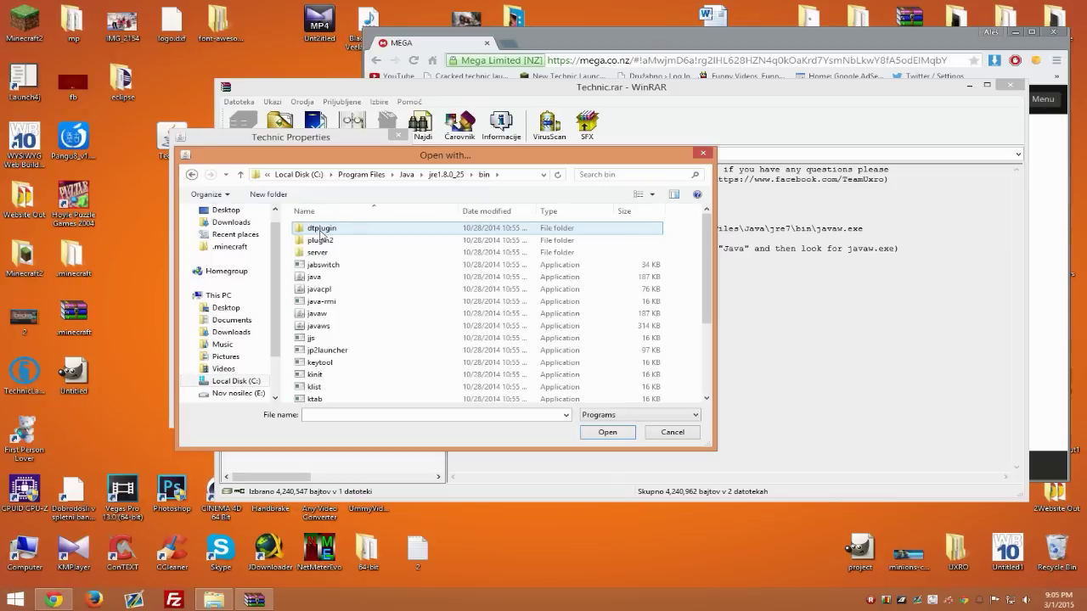
pyautogui.click(319, 316)
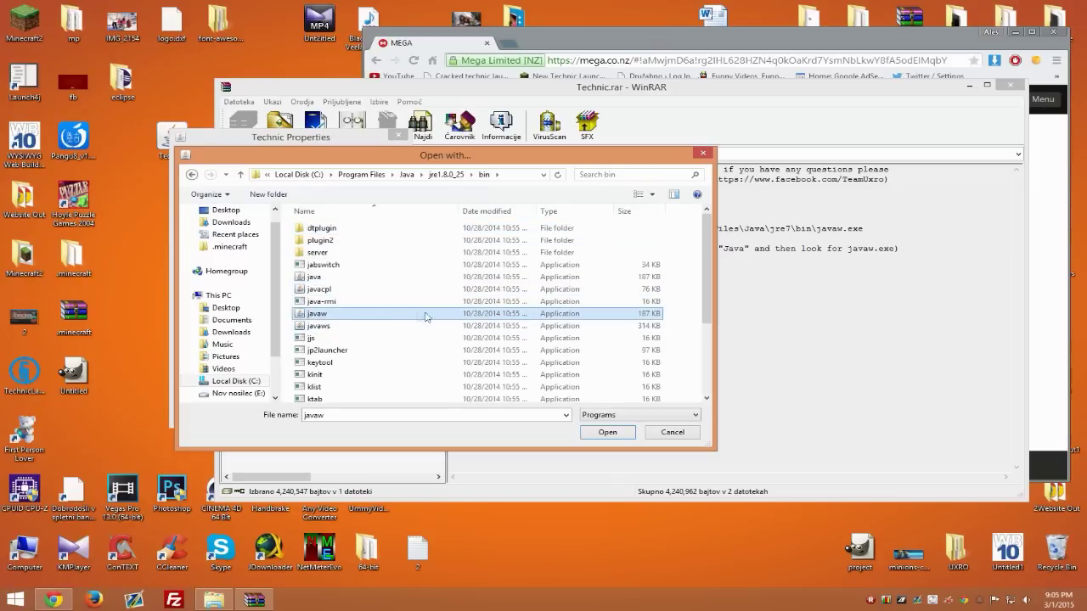
pyautogui.click(618, 440)
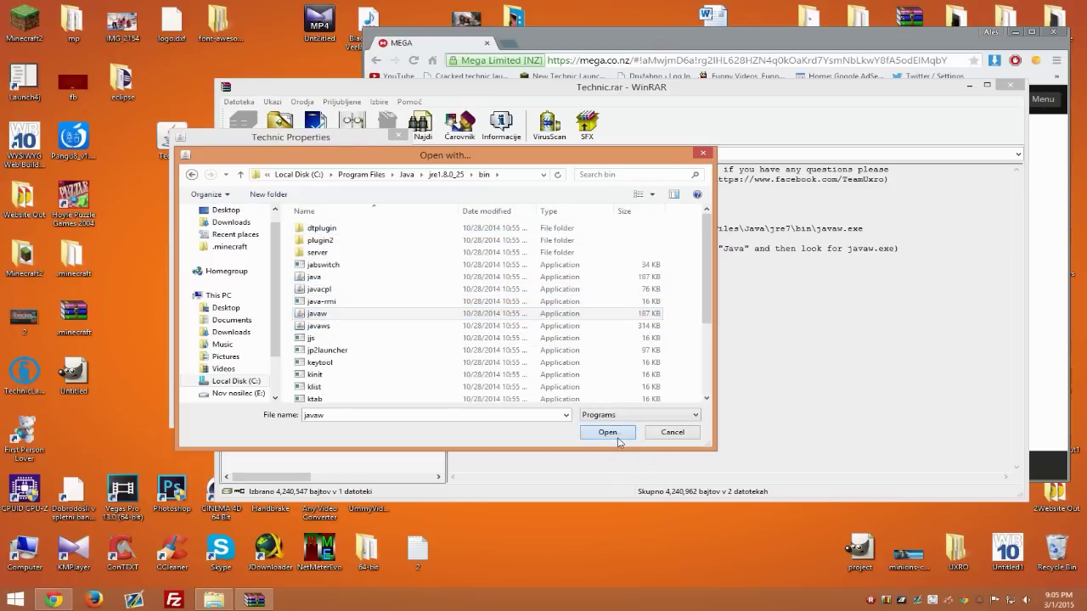
# Step: Apply and confirm the Technic file's properties, and close the archive and browser windows
pyautogui.click(385, 414)
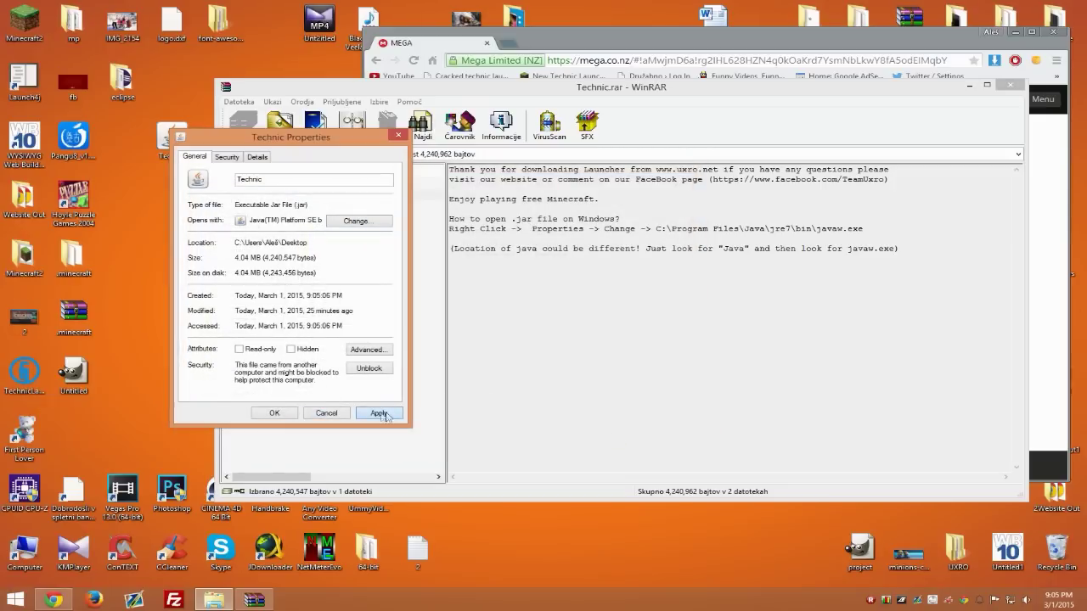
pyautogui.click(275, 412)
pyautogui.click(1010, 86)
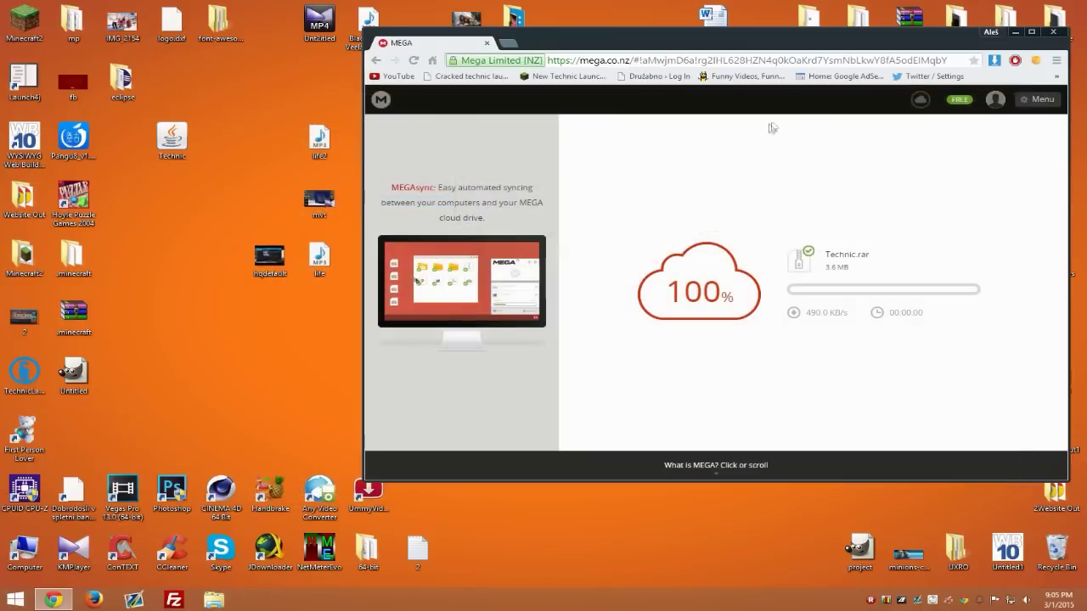
pyautogui.click(1053, 32)
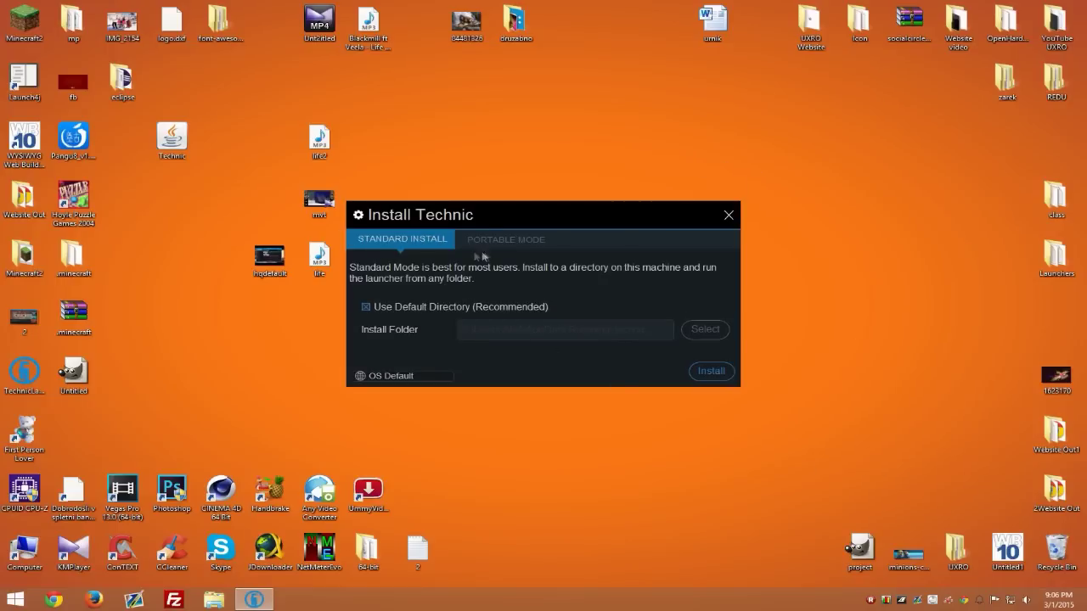
# Step: Run the standard Technic installation in the default directory and log in to the launcher with the username Notch
pyautogui.click(710, 371)
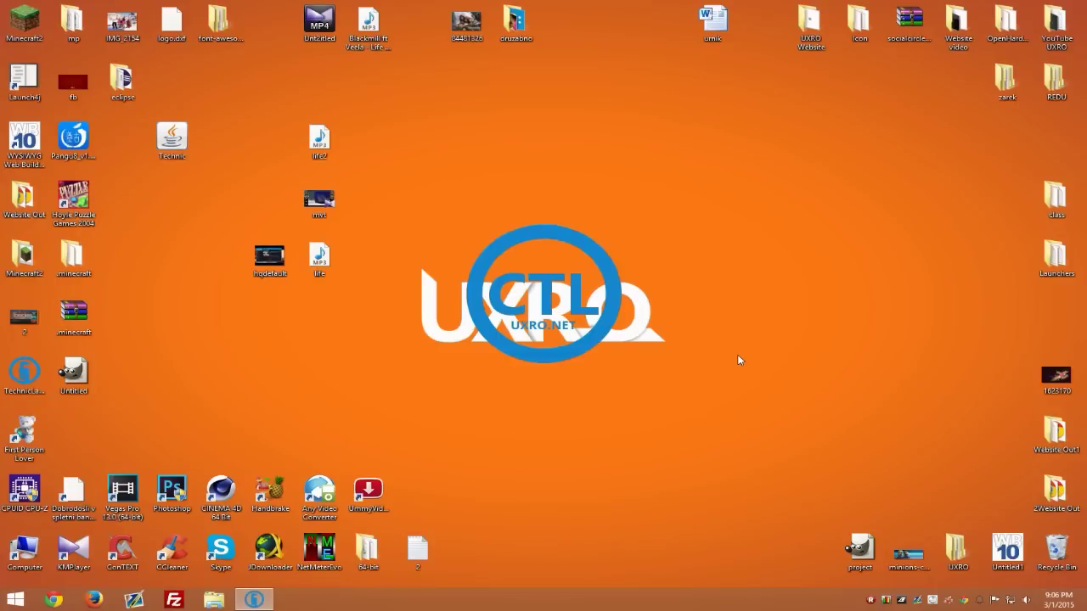
pyautogui.click(561, 270)
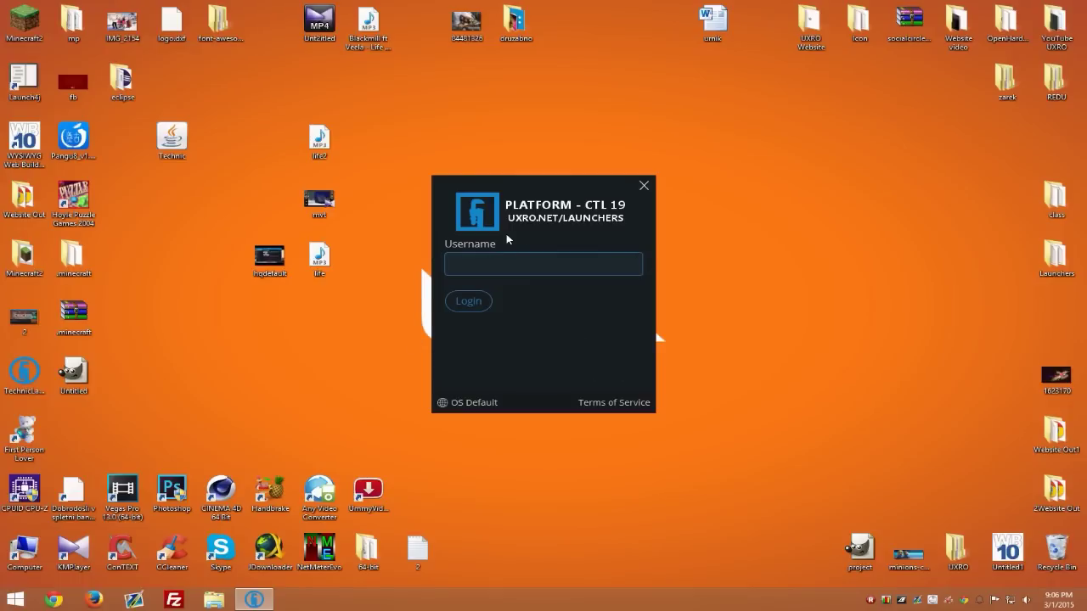
pyautogui.write('Notch')
pyautogui.click(477, 303)
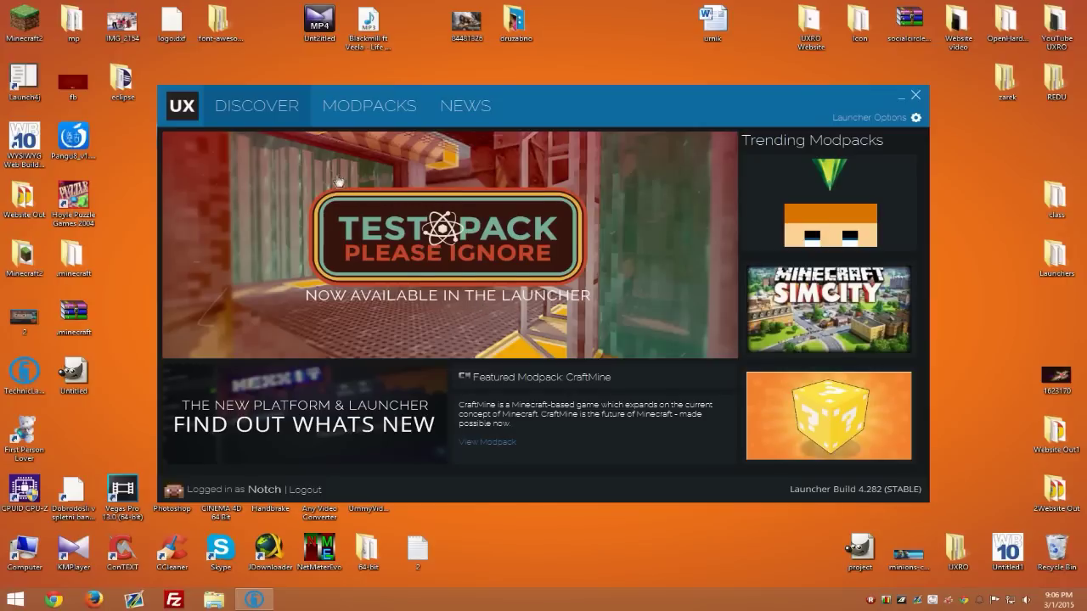
# Step: Select Hexxit in the launcher's modpack list and install it
pyautogui.click(408, 106)
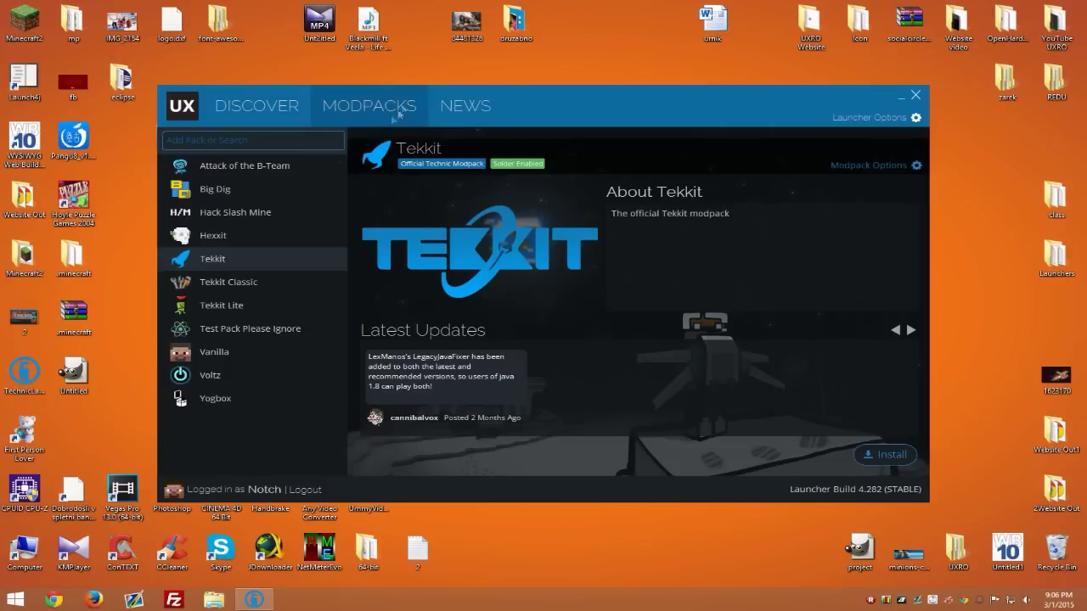
pyautogui.click(220, 237)
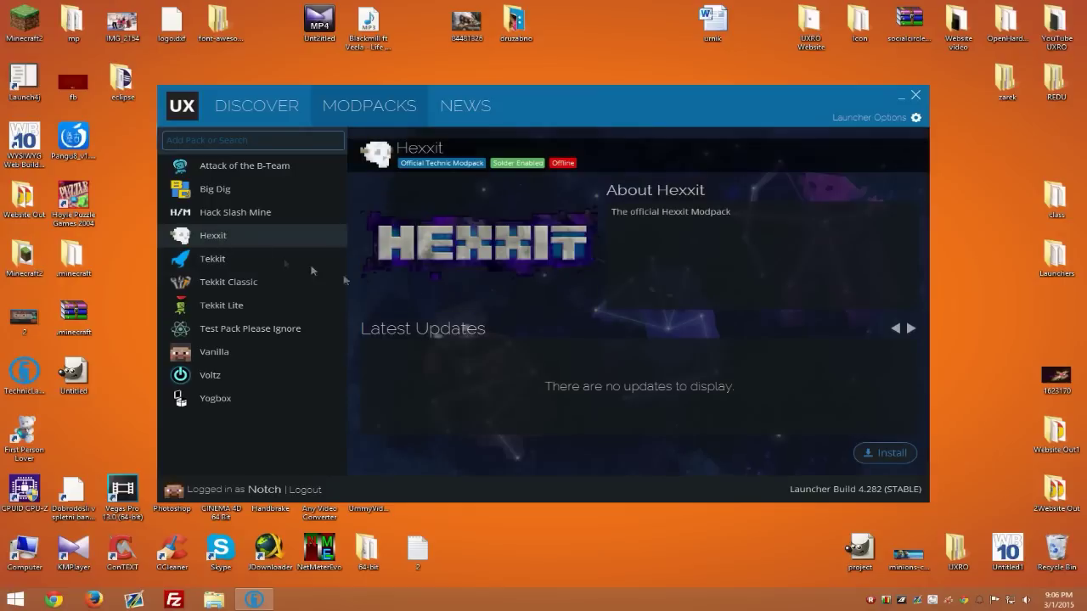
pyautogui.click(892, 456)
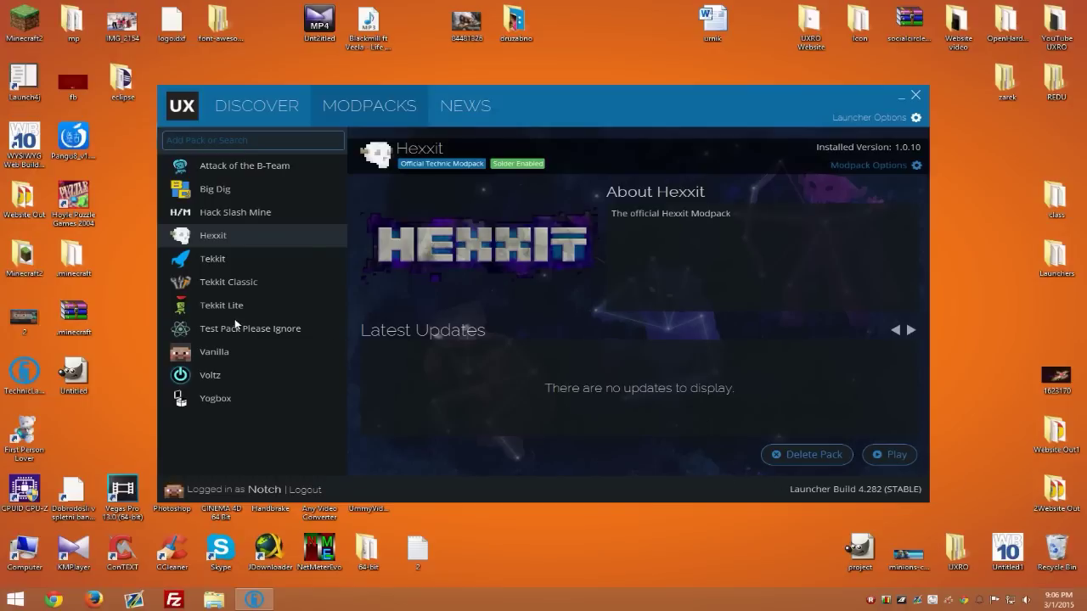
# Step: Select the Voltz modpack and install it, dismissing the offline play warning
pyautogui.click(213, 377)
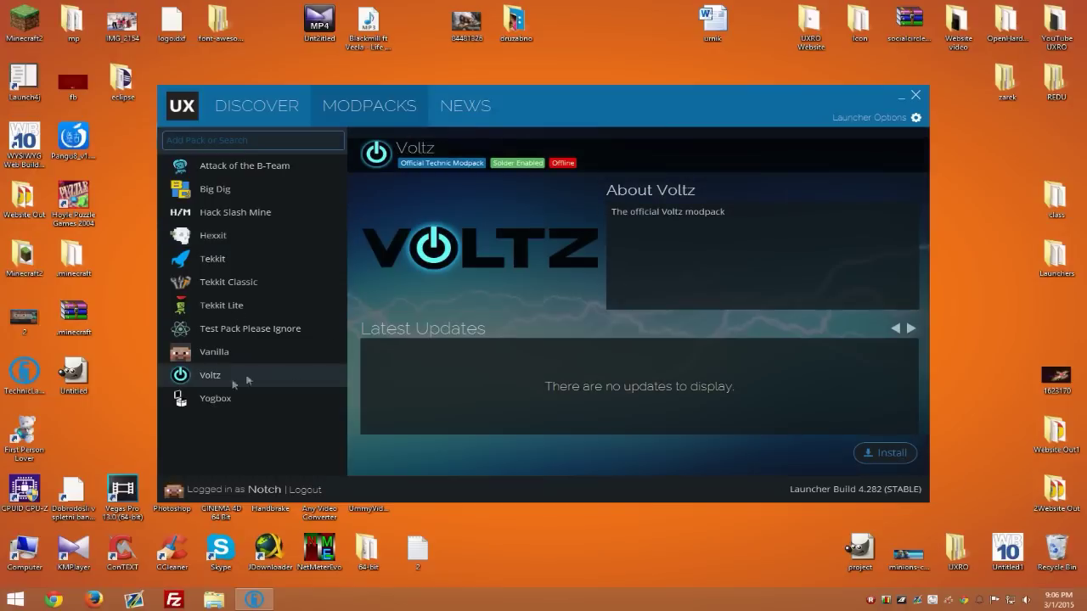
pyautogui.click(887, 455)
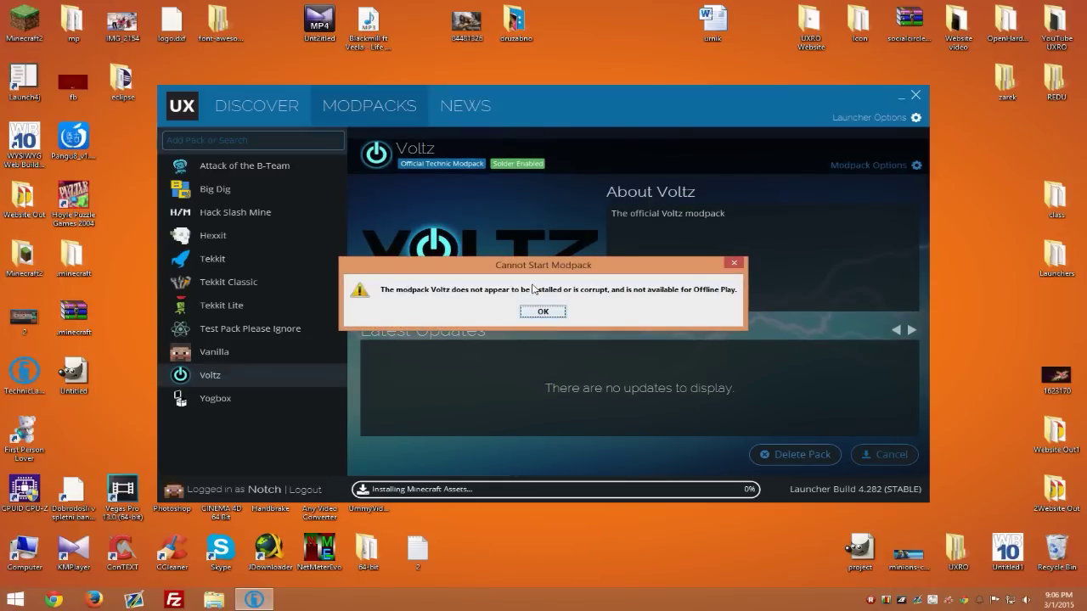
pyautogui.click(544, 311)
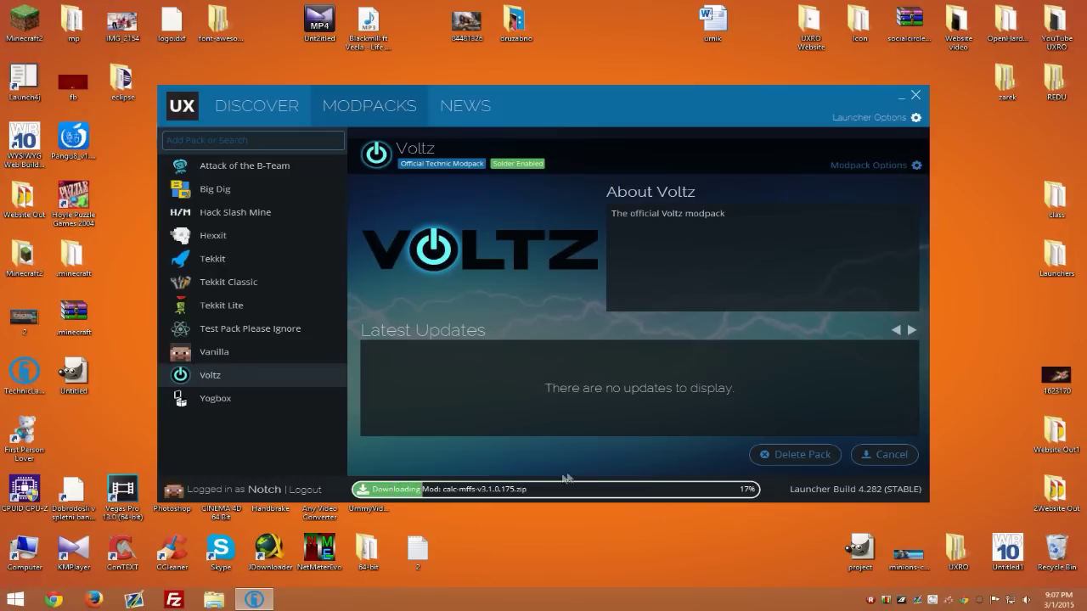
pyautogui.click(892, 461)
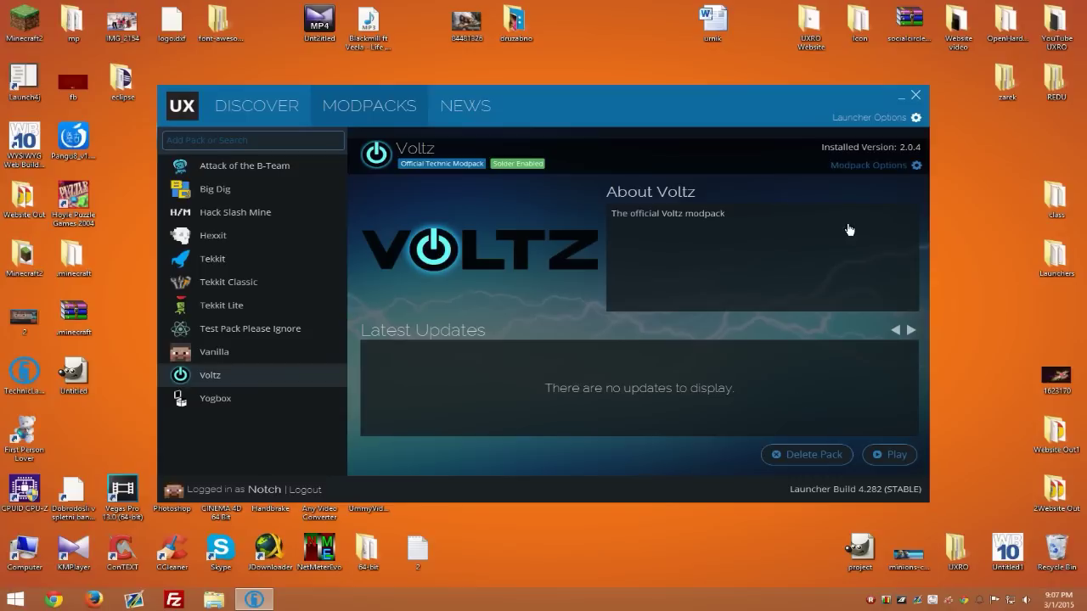
# Step: Examine the specific versions offered in Voltz's modpack options, keep the recommended version selected and close the options
pyautogui.click(892, 167)
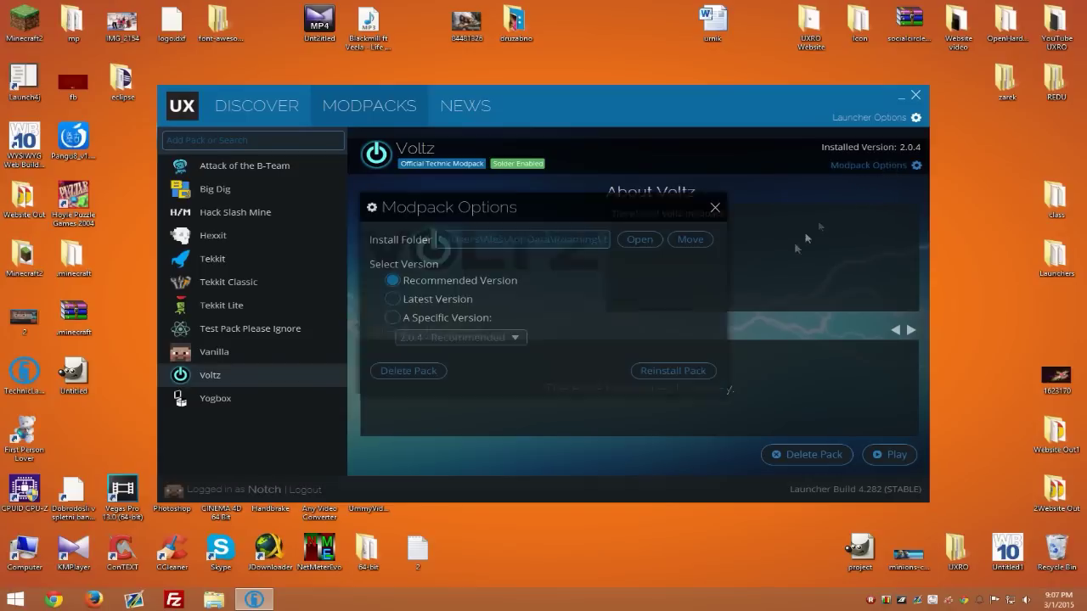
pyautogui.click(401, 320)
pyautogui.click(447, 338)
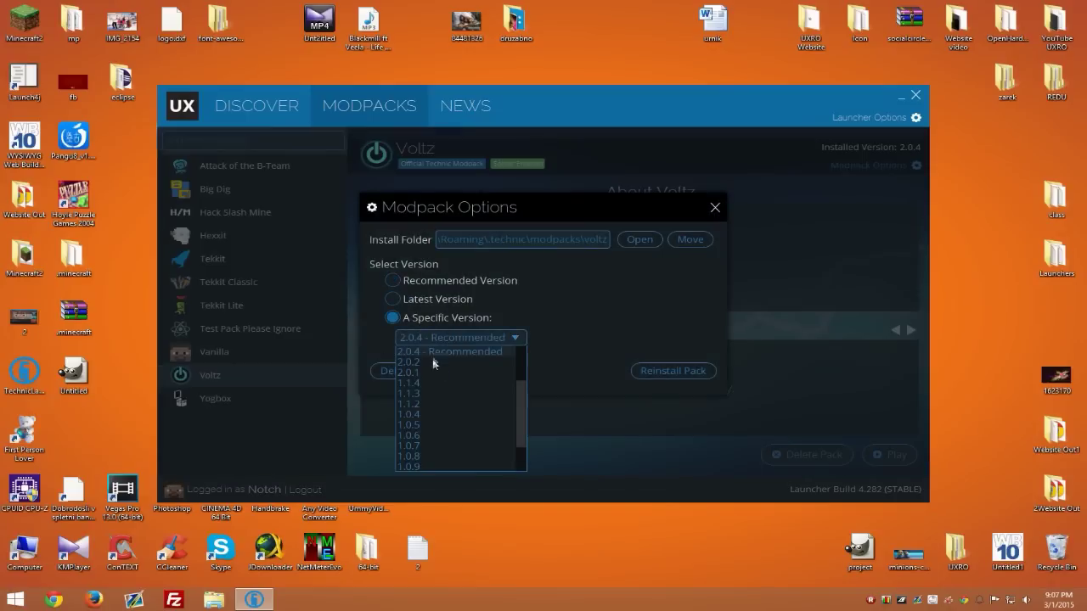
pyautogui.scroll(-3, 445, 413)
pyautogui.scroll(3, 445, 413)
pyautogui.click(419, 291)
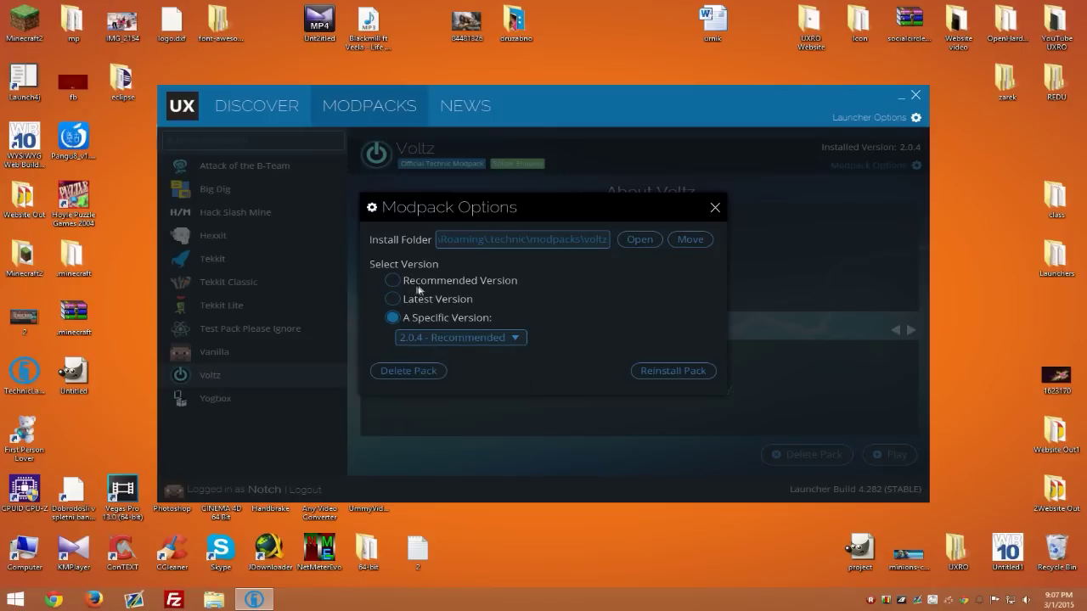
pyautogui.click(393, 281)
pyautogui.click(716, 209)
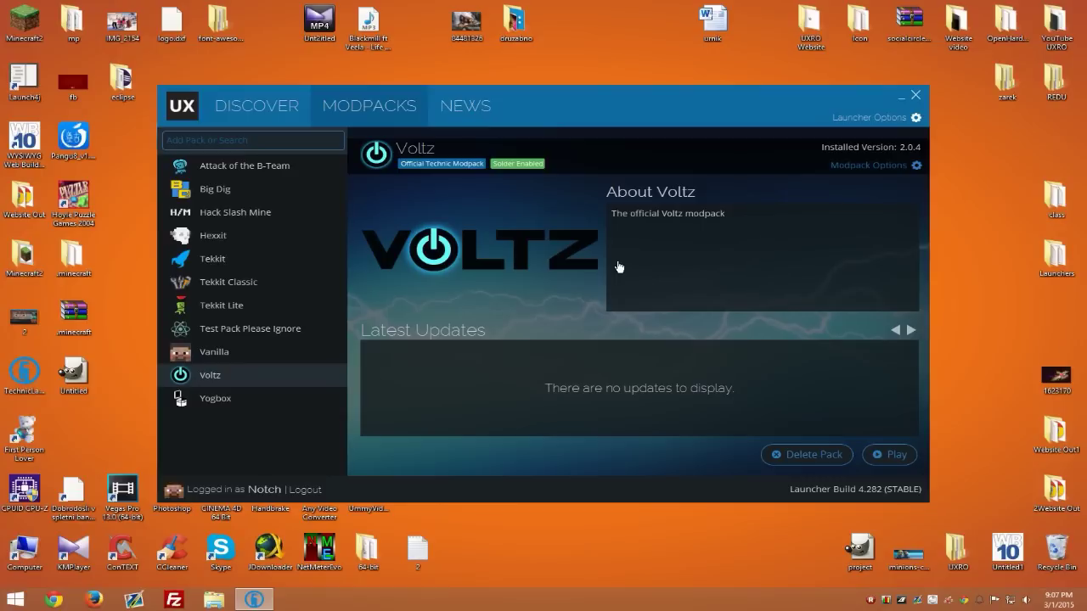
# Step: Launch Voltz and create a singleplayer world named New World in Creative game mode
pyautogui.click(898, 457)
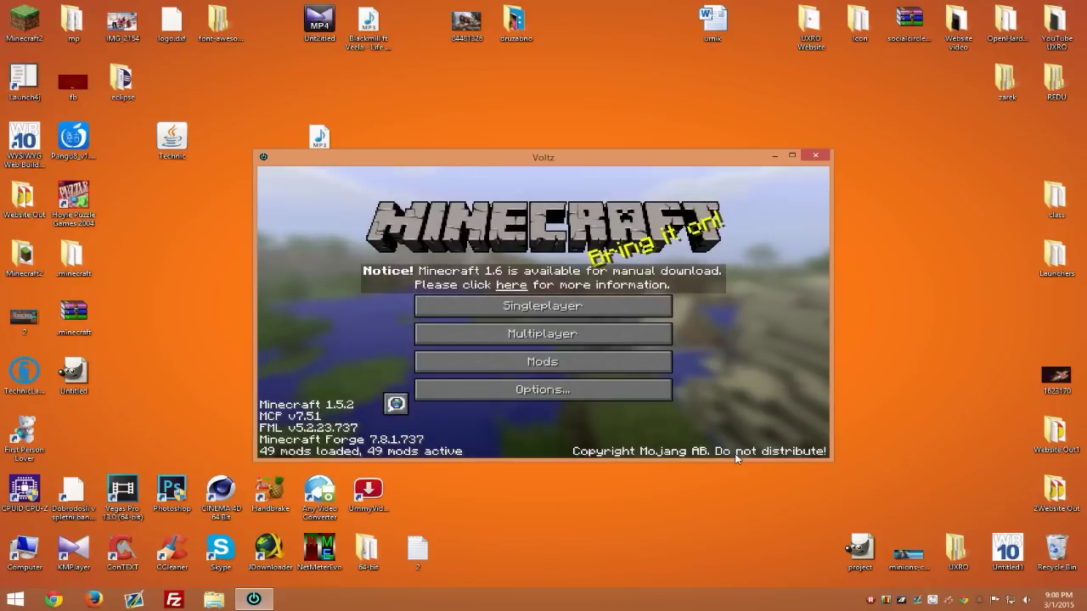
pyautogui.click(594, 308)
pyautogui.click(611, 407)
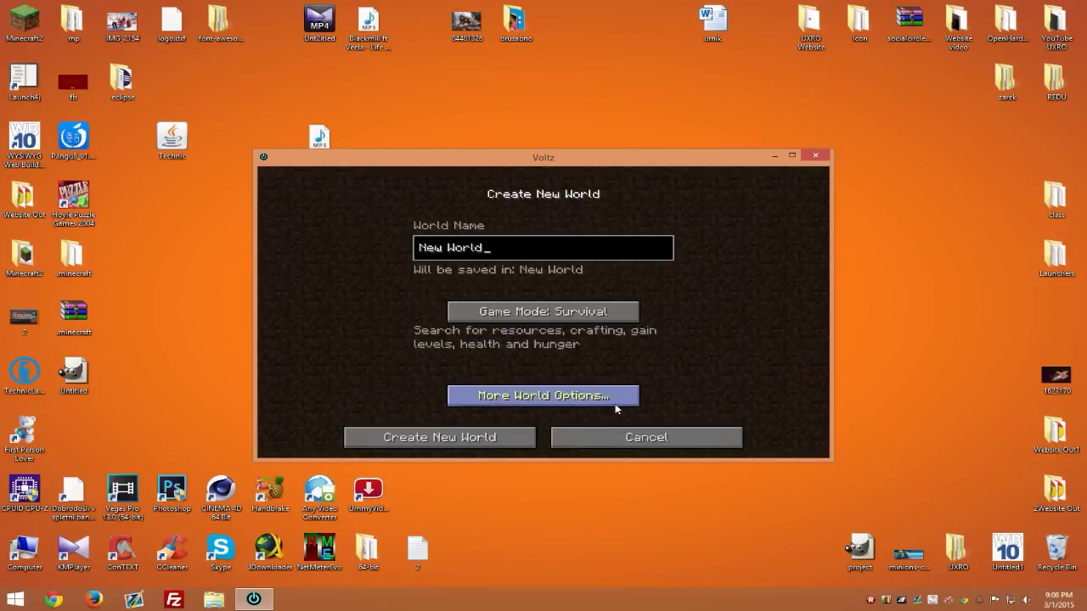
pyautogui.click(560, 312)
pyautogui.click(544, 314)
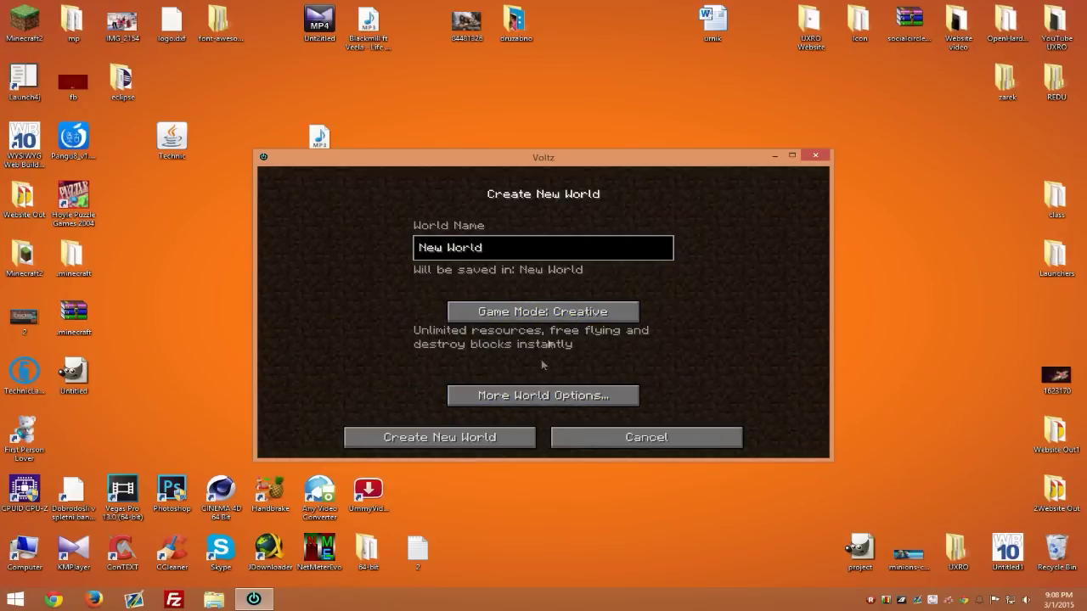
pyautogui.click(508, 435)
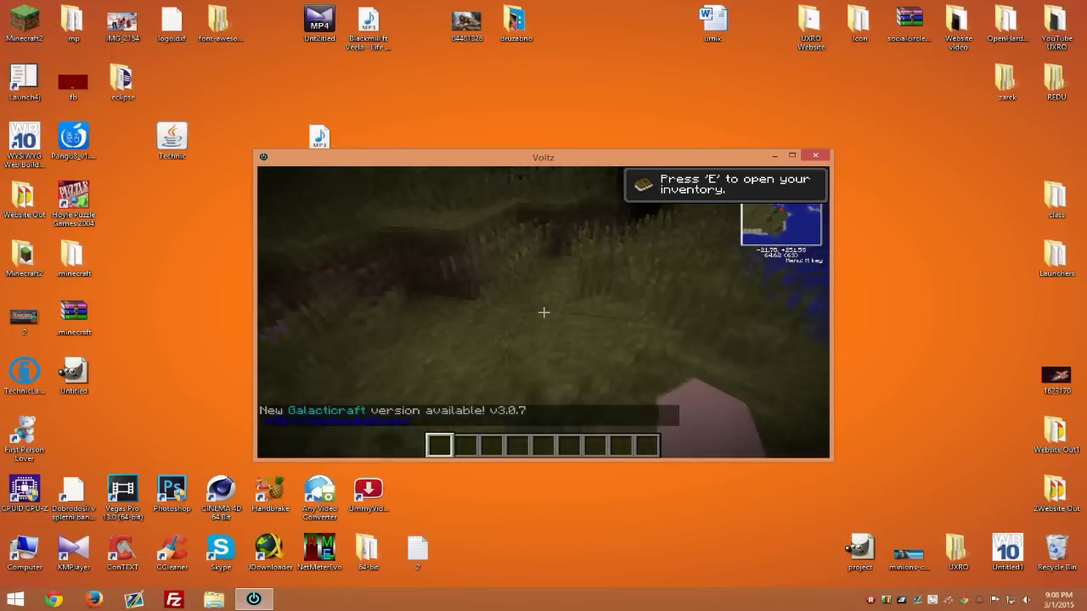
# Step: Examine the item categories in the creative inventory, including Redstone, Combat, Foodstuffs, Transportation and Decoration Blocks
pyautogui.press('e')
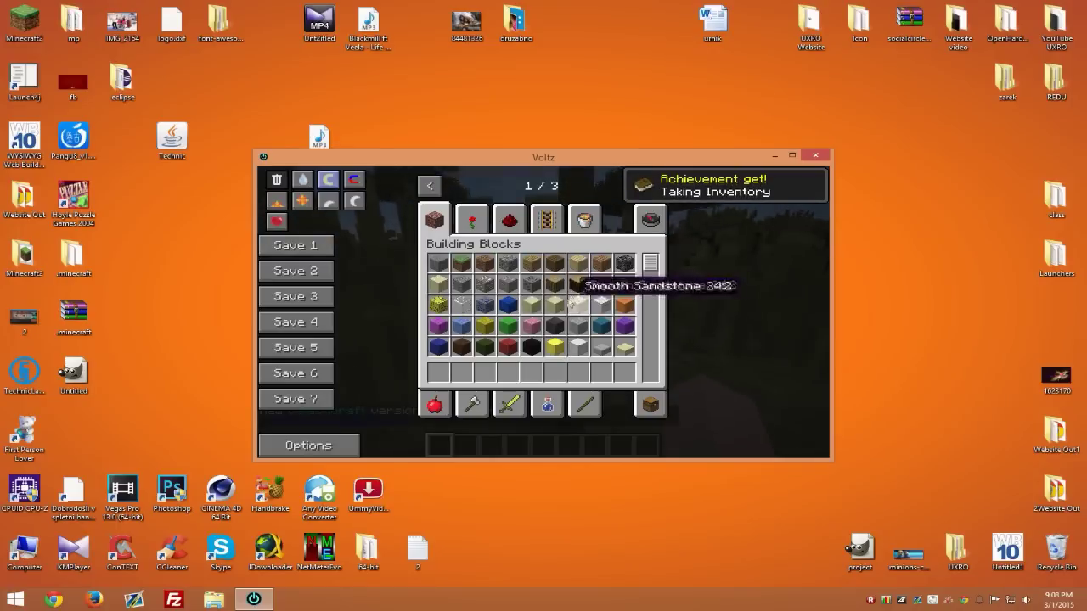
pyautogui.click(485, 223)
pyautogui.click(509, 220)
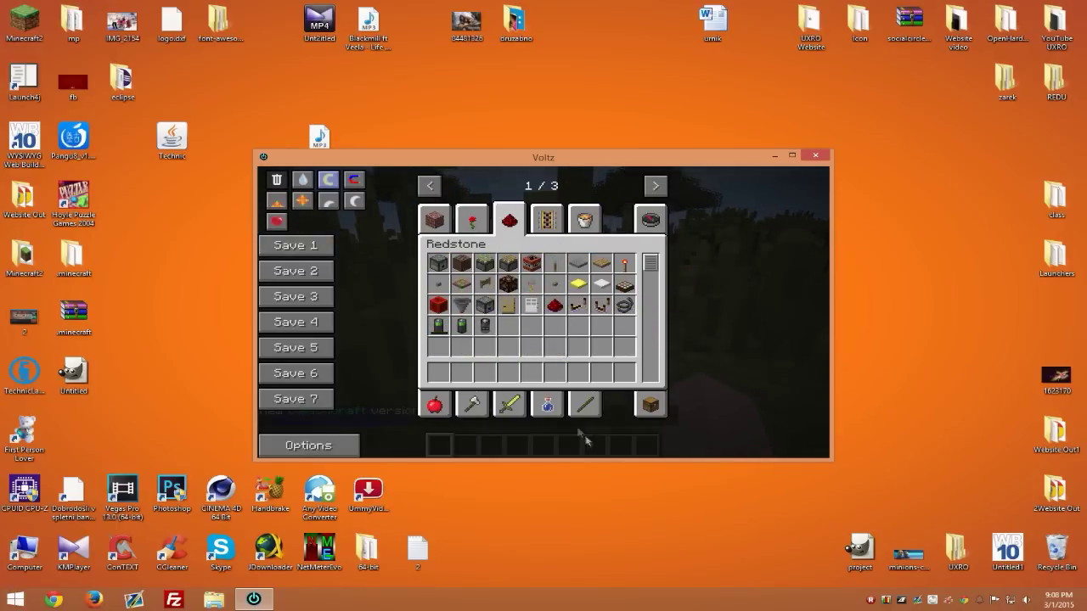
pyautogui.click(584, 405)
pyautogui.scroll(-2, 544, 327)
pyautogui.click(513, 405)
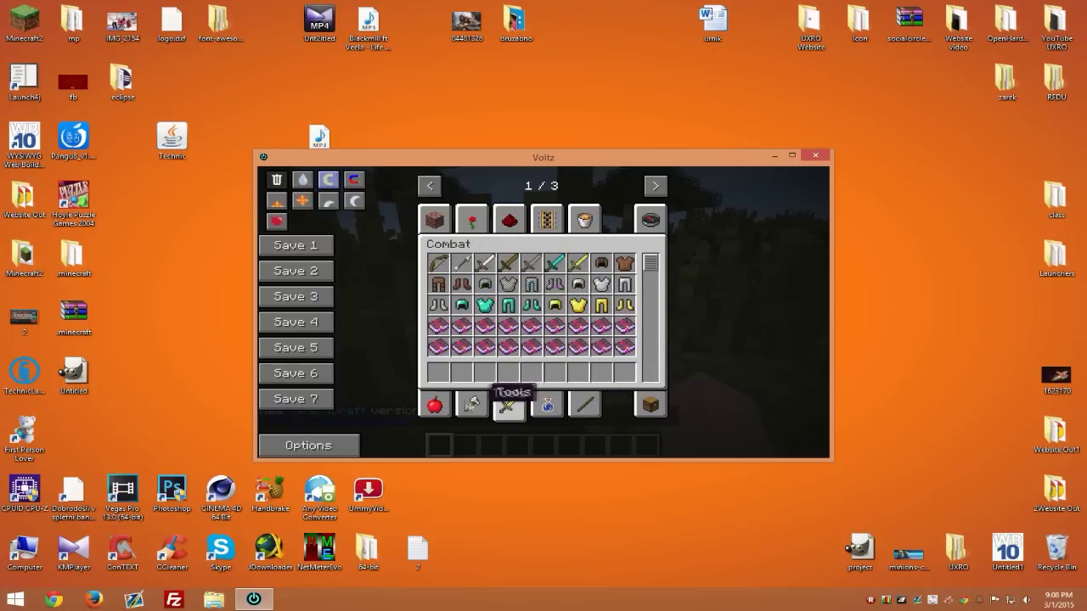
pyautogui.click(477, 406)
pyautogui.click(438, 406)
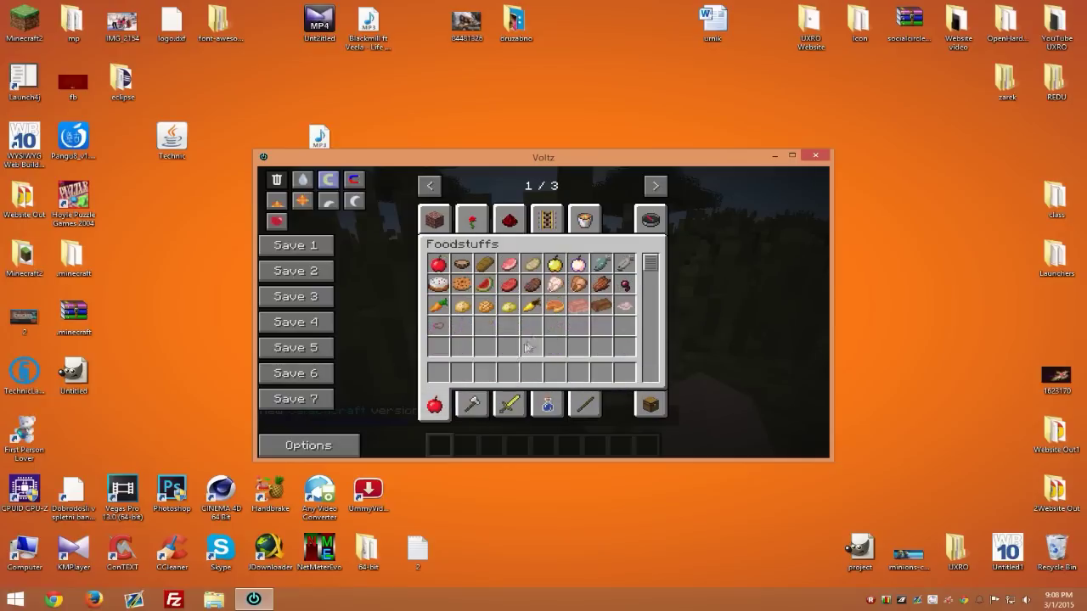
pyautogui.click(585, 220)
pyautogui.scroll(-2, 624, 255)
pyautogui.click(547, 219)
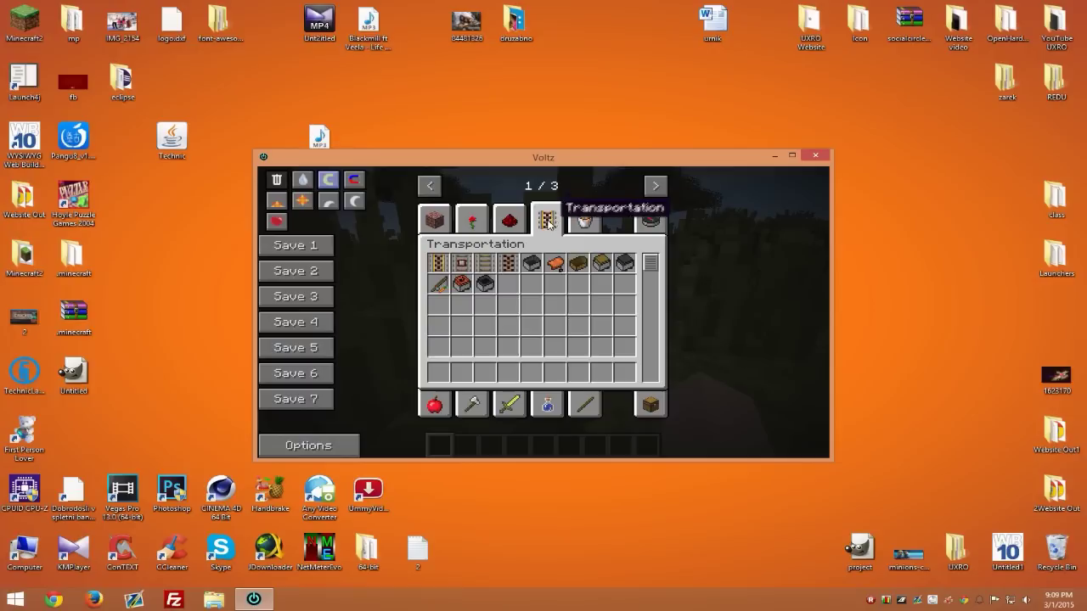
pyautogui.click(509, 219)
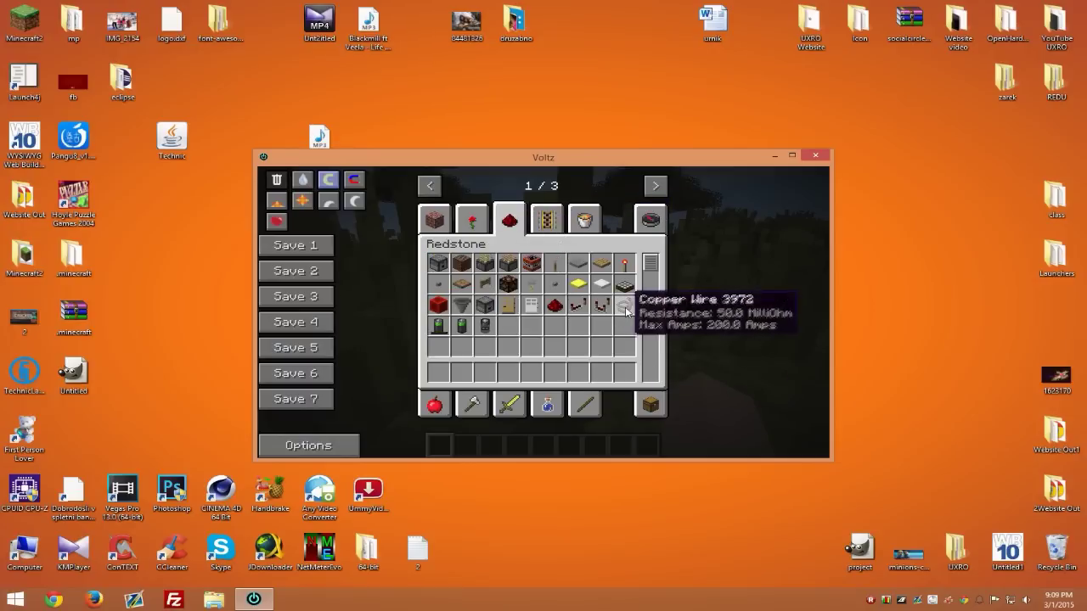
pyautogui.click(463, 220)
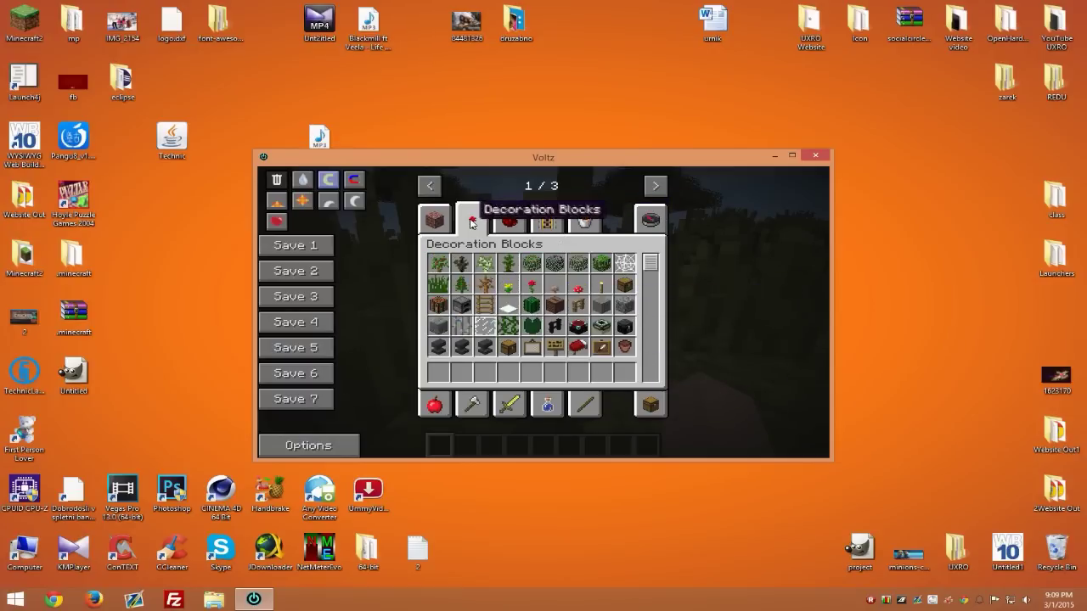
pyautogui.scroll(-2, 546, 284)
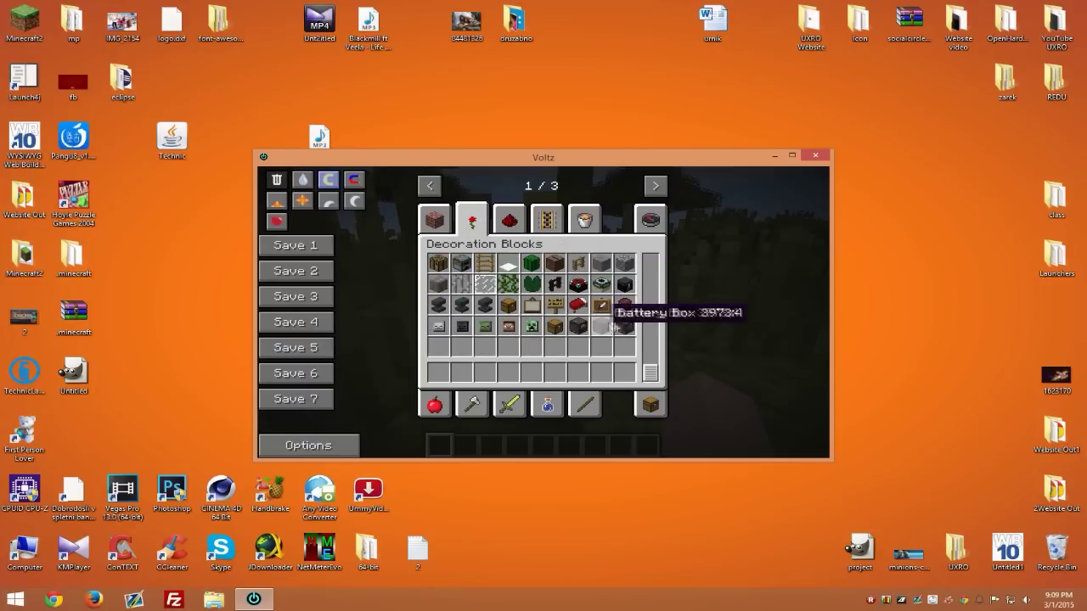
pyautogui.press('e')
# Step: Walk forward a little in the new world, pause the game and close the Voltz window
pyautogui.press('w')
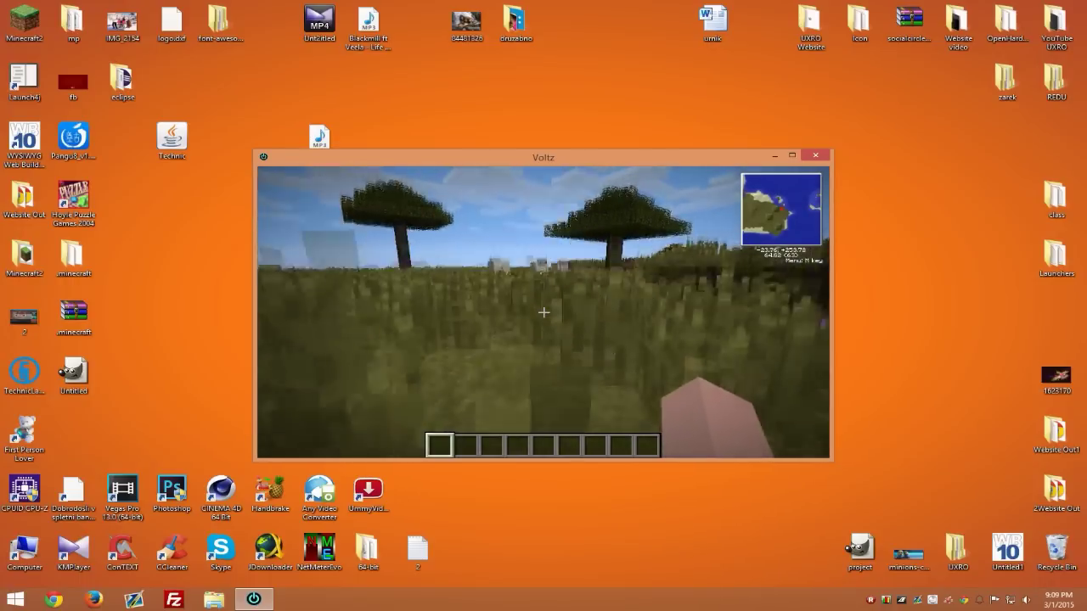
pyautogui.press('Escape')
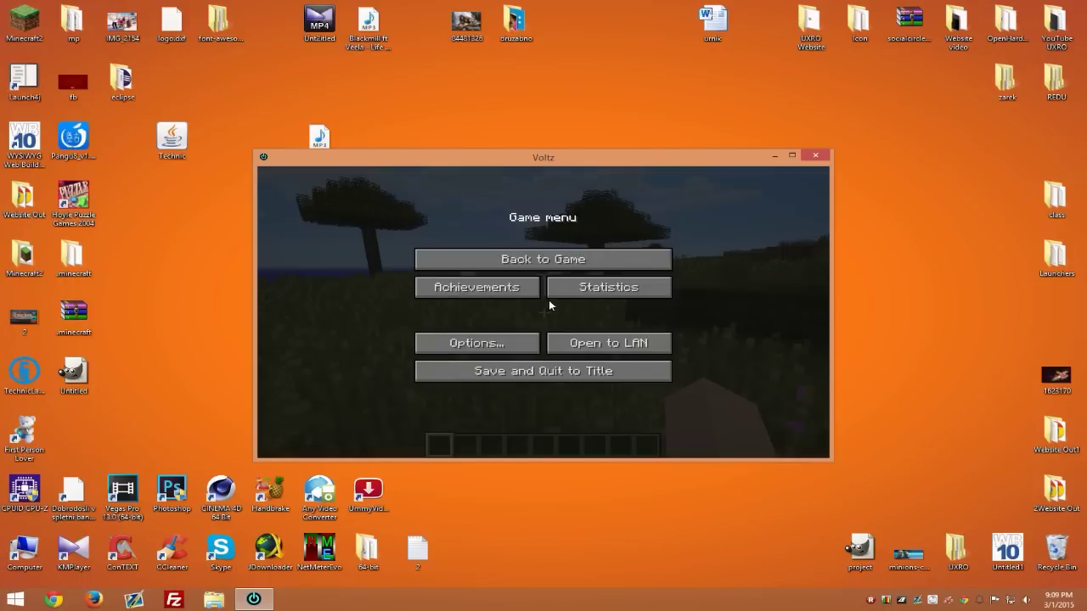
pyautogui.click(815, 156)
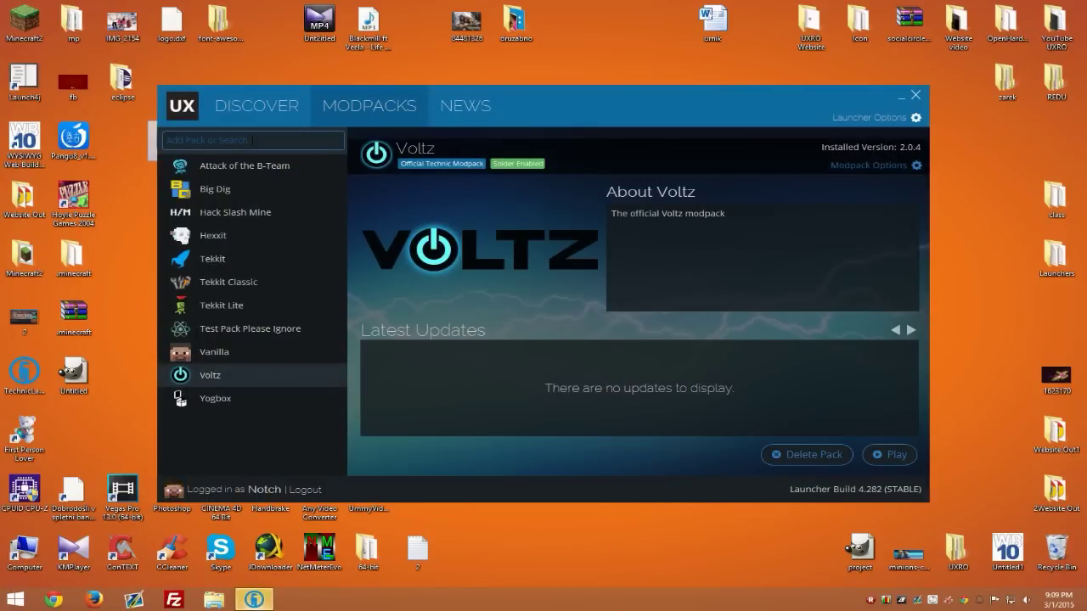
# Step: Switch to Chrome, search Google for "Technic modpacks" and open the Community Modpacks page on technicpack.net
pyautogui.click(250, 140)
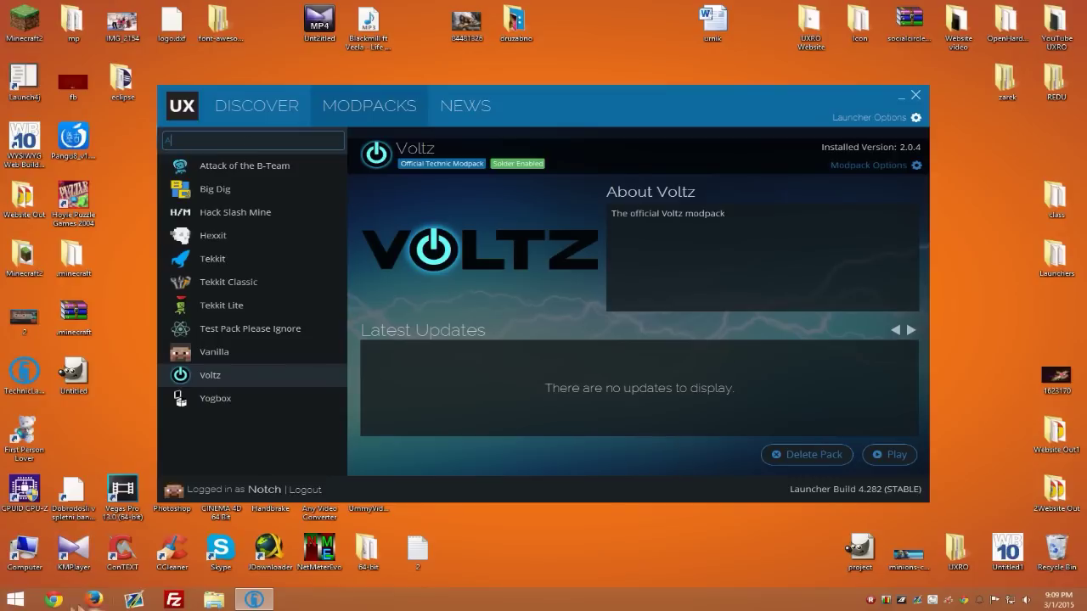
pyautogui.click(53, 599)
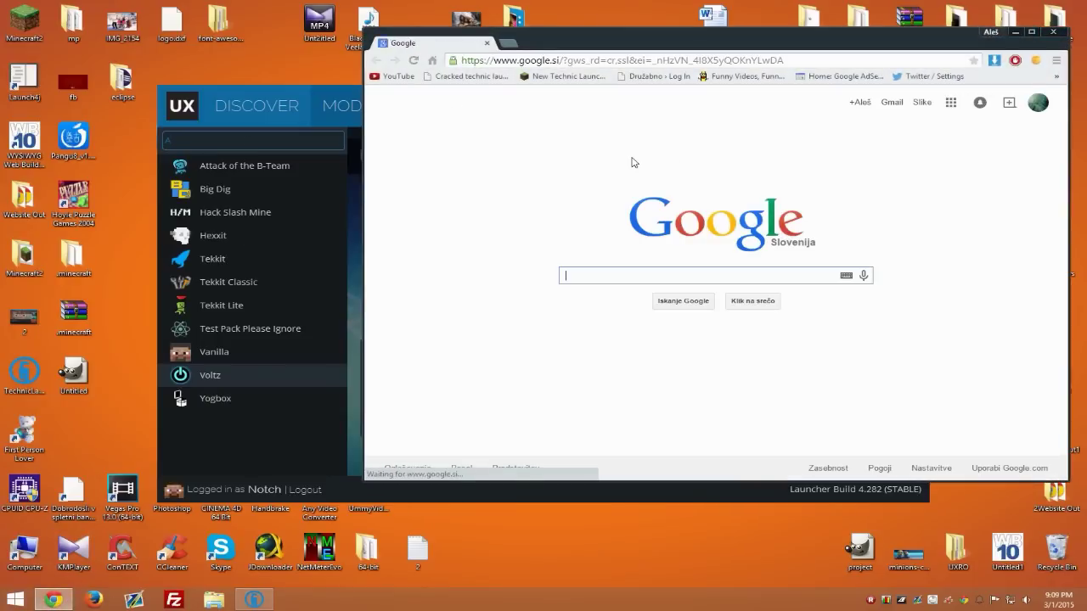
pyautogui.write('modpack')
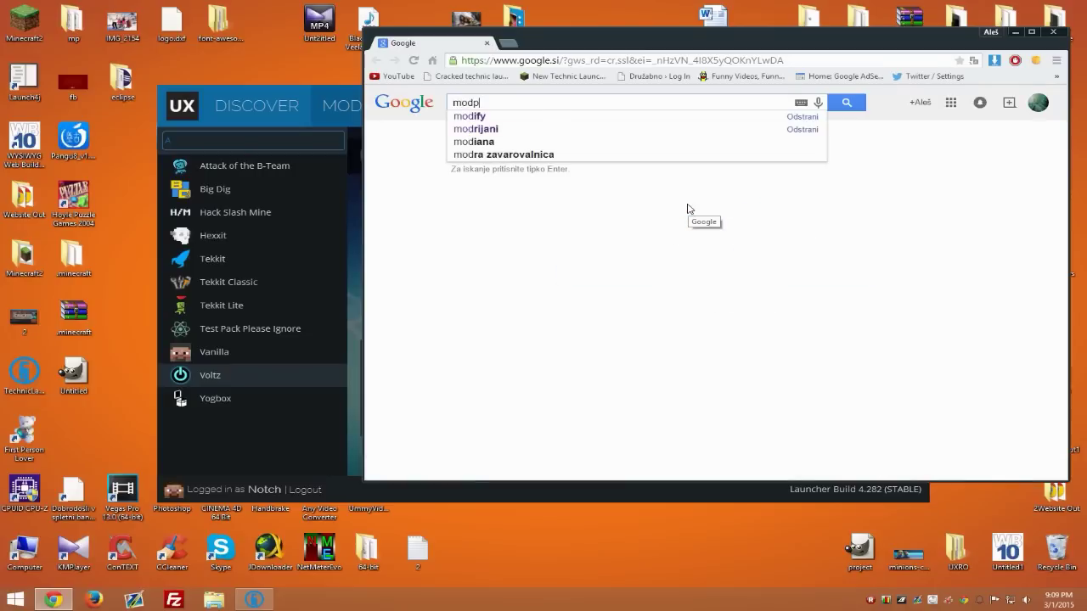
pyautogui.press('Return')
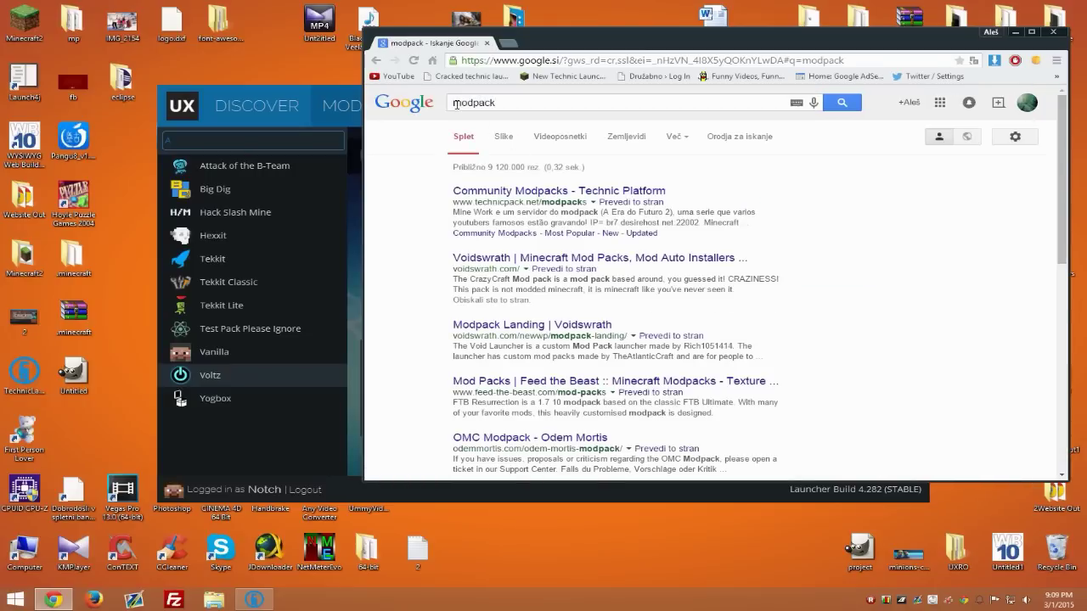
pyautogui.doubleClick(455, 103)
pyautogui.write('technic modpacks')
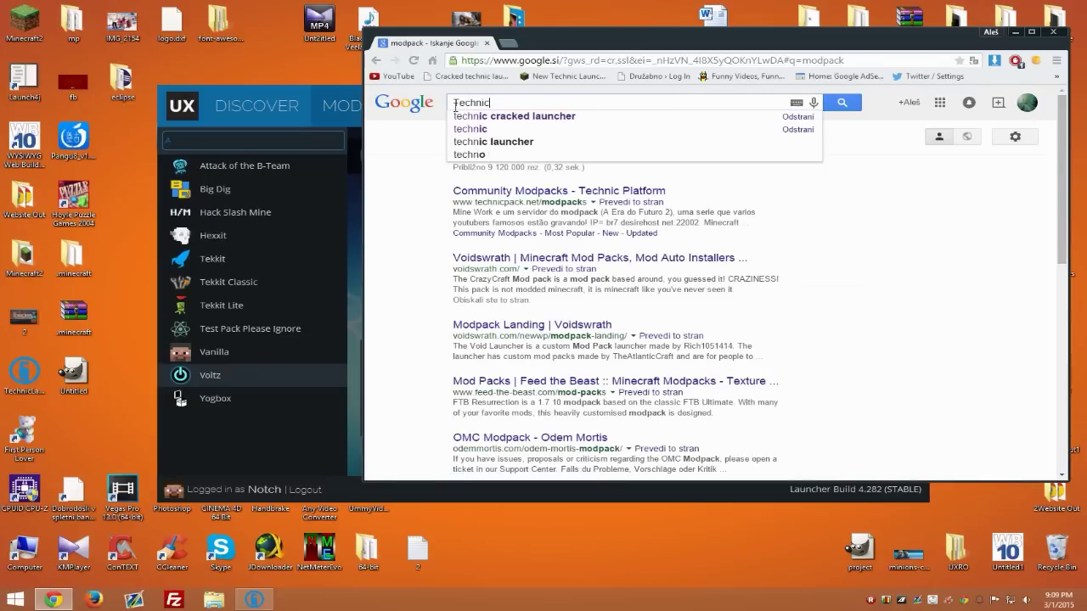
pyautogui.press('Return')
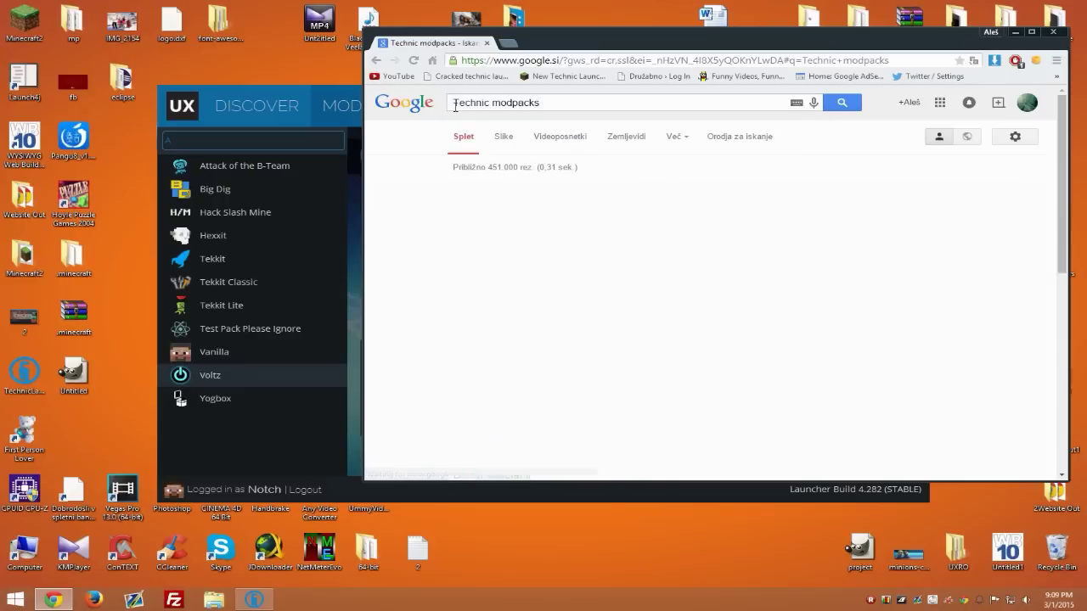
pyautogui.click(512, 194)
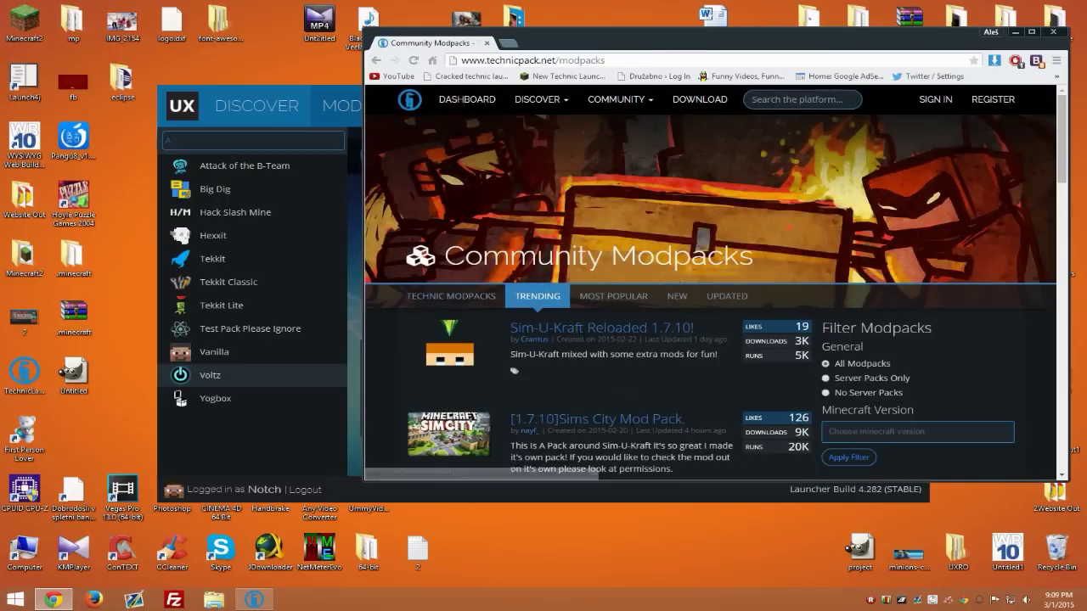
# Step: Open the Sim-U-Kraft Reloaded 1.7.10! modpack page and copy its platform URL from the install options
pyautogui.click(605, 331)
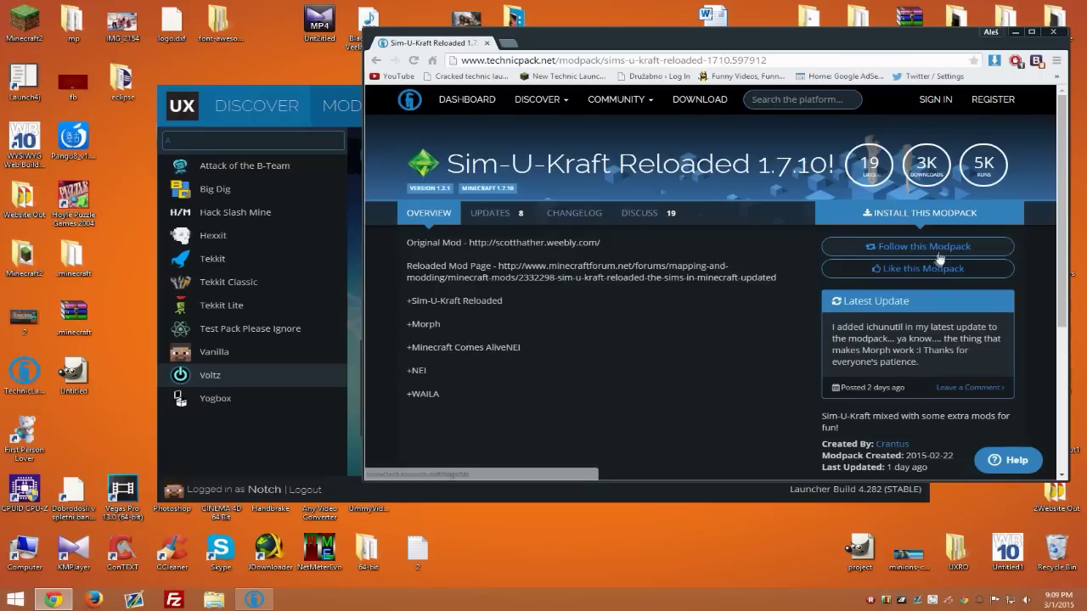
pyautogui.moveTo(926, 222)
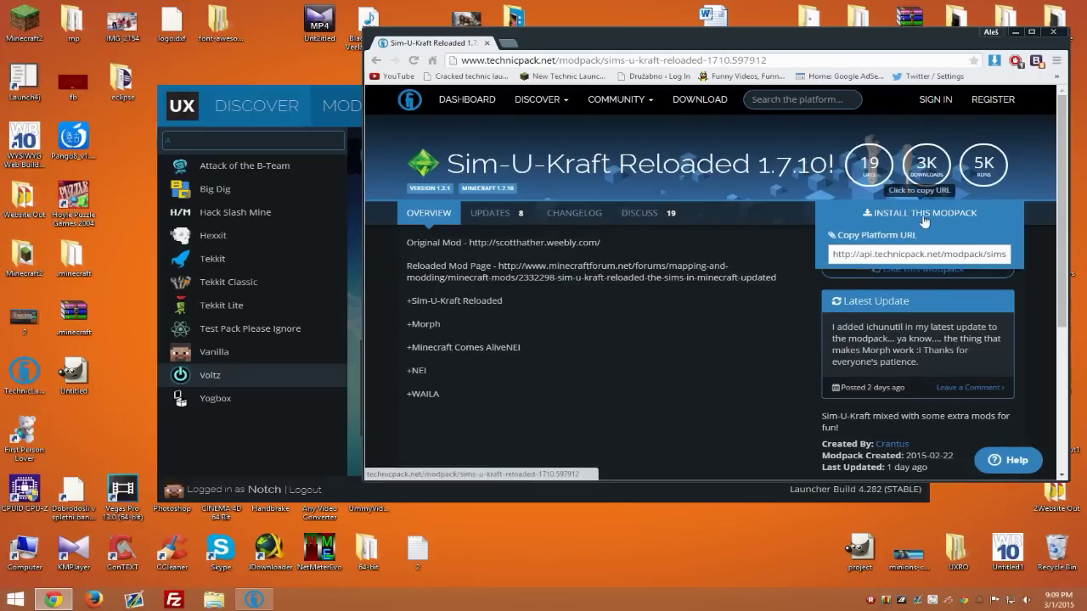
pyautogui.click(910, 258)
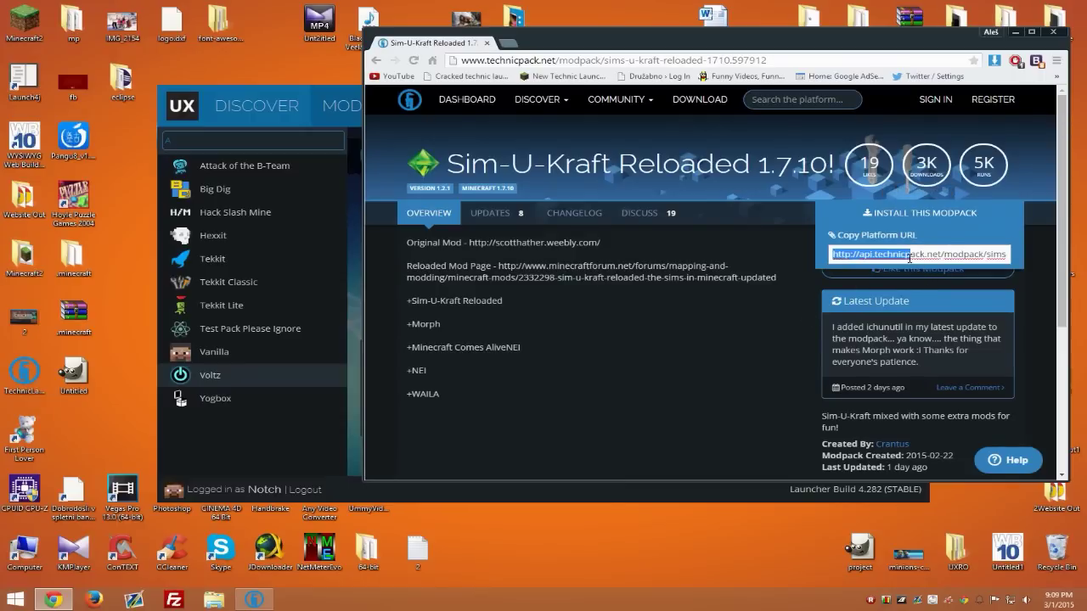
pyautogui.click(870, 255)
pyautogui.click(834, 254)
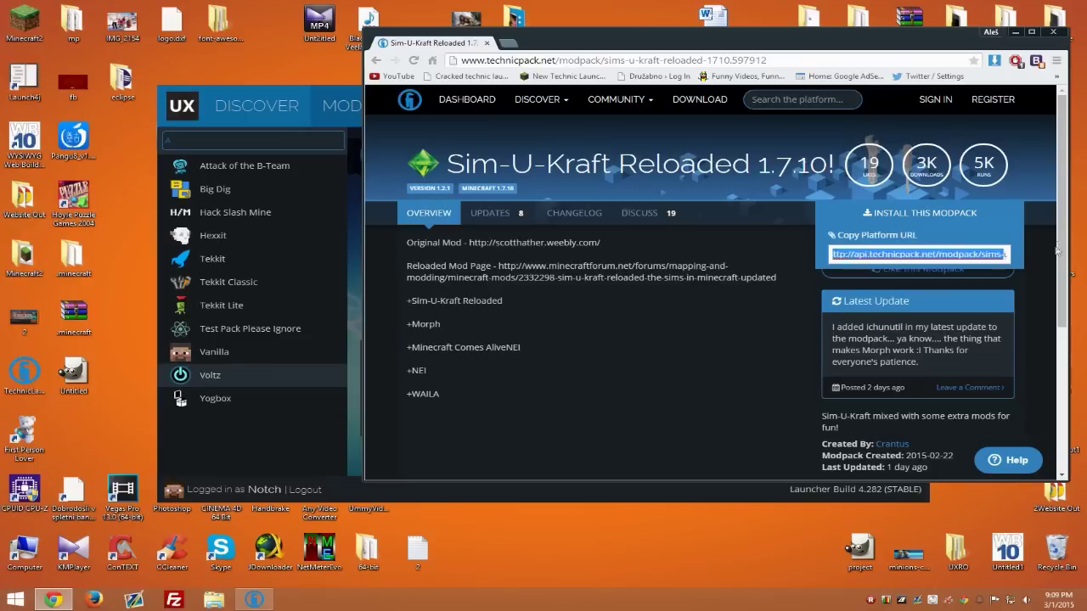
pyautogui.click(913, 255)
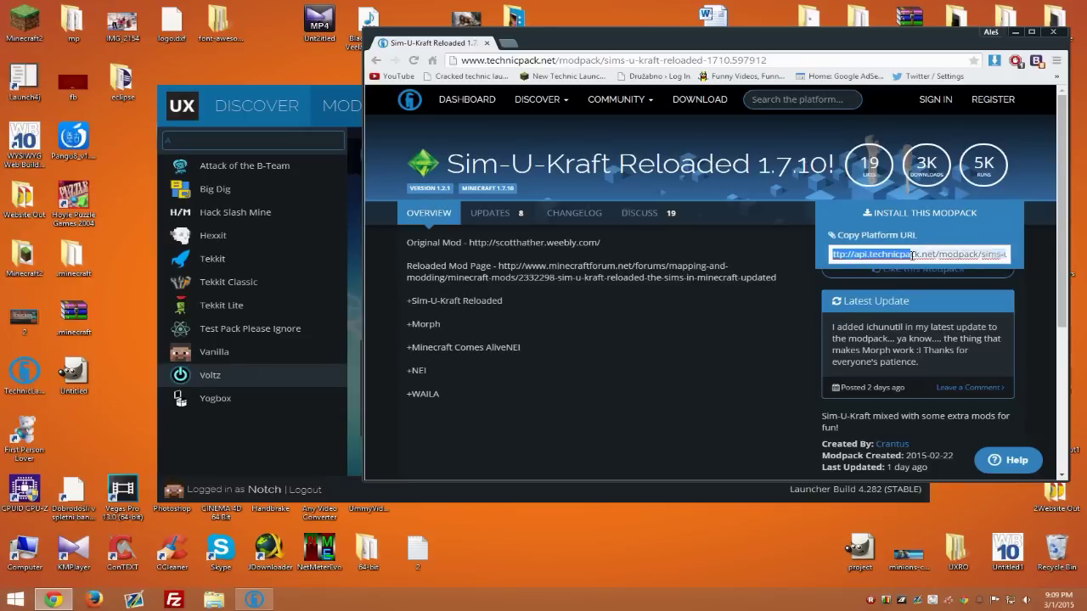
# Step: Try to install Sim-U-Kraft Reloaded 1.7.10! in the Technic launcher from the copied platform URL, and close the browser
pyautogui.click(273, 141)
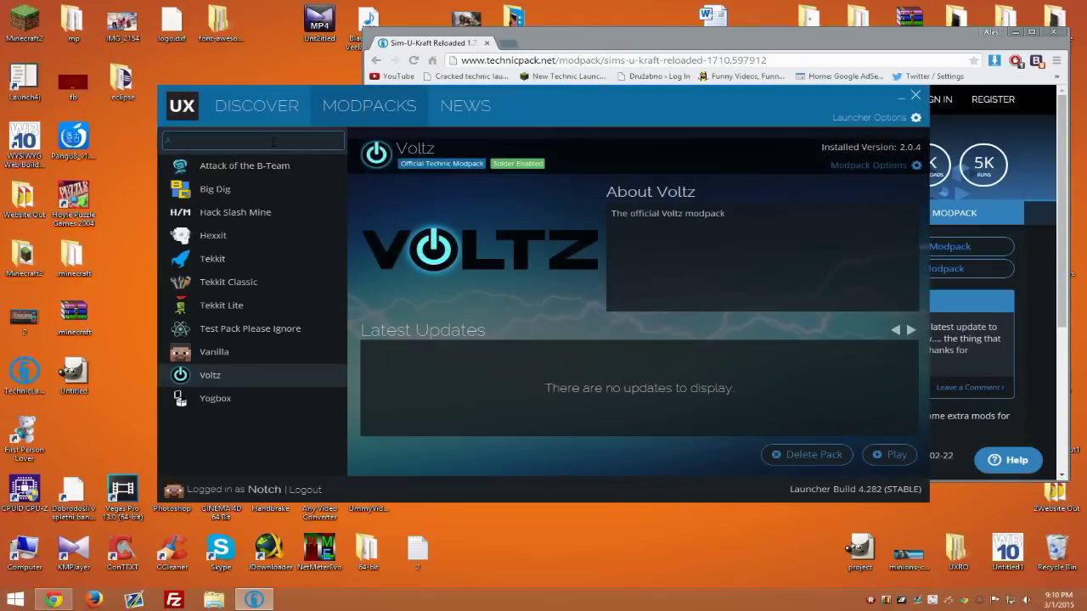
pyautogui.hotkey('ctrl', 'v')
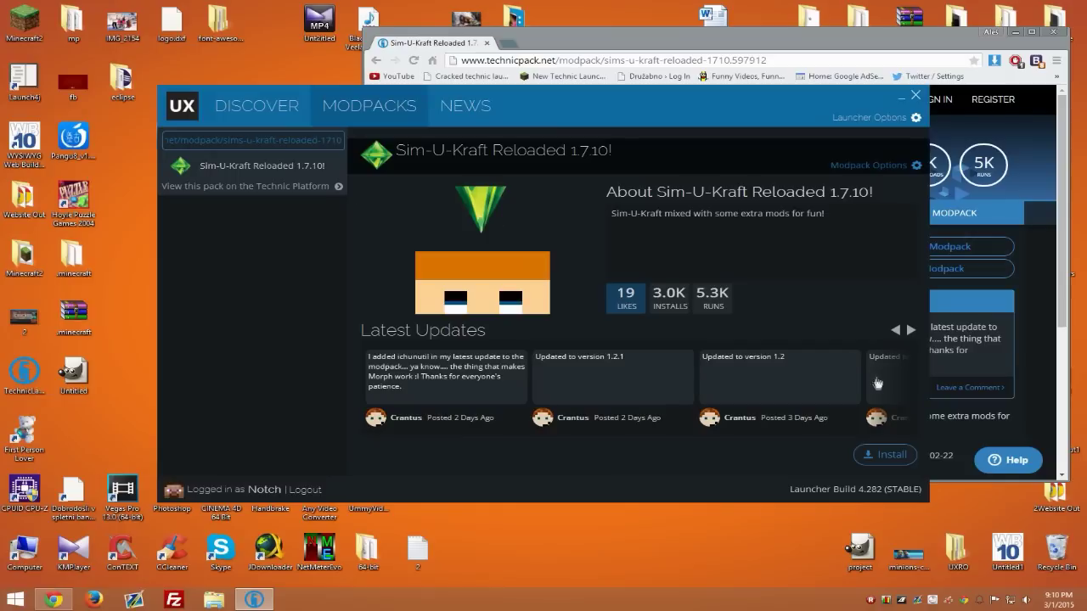
pyautogui.click(880, 455)
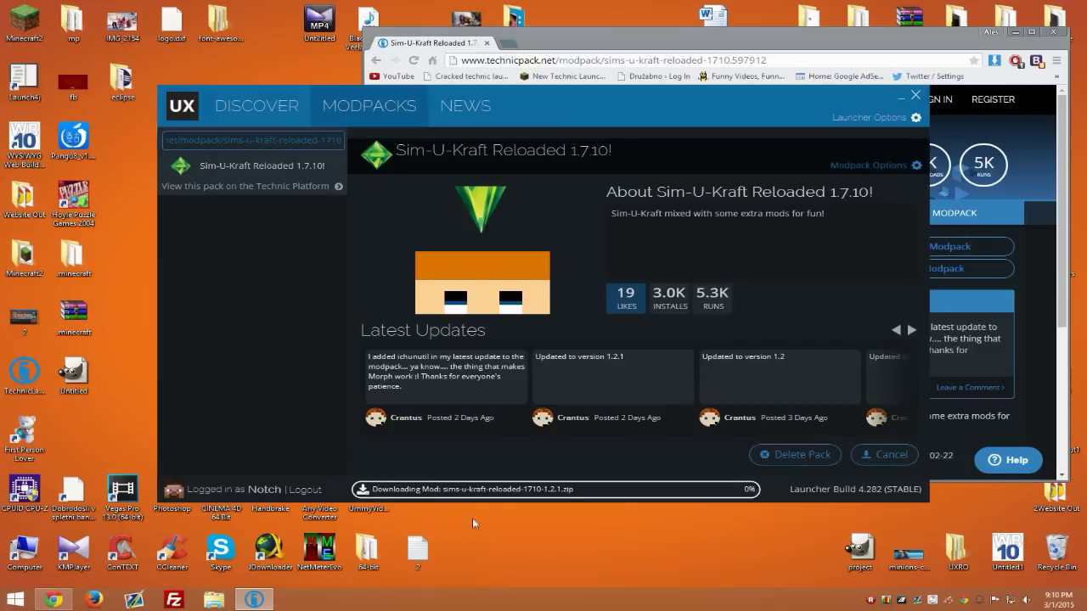
pyautogui.click(1047, 35)
pyautogui.click(1049, 33)
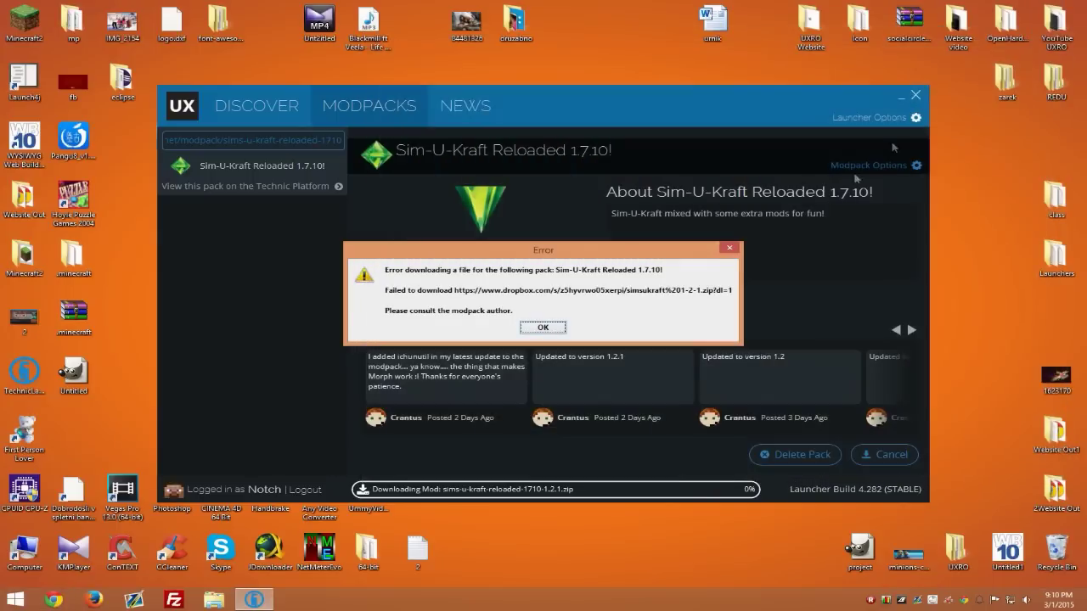
# Step: Dismiss the download error, retry installing Sim-U-Kraft Reloaded 1.7.10! and close the resulting message
pyautogui.click(542, 327)
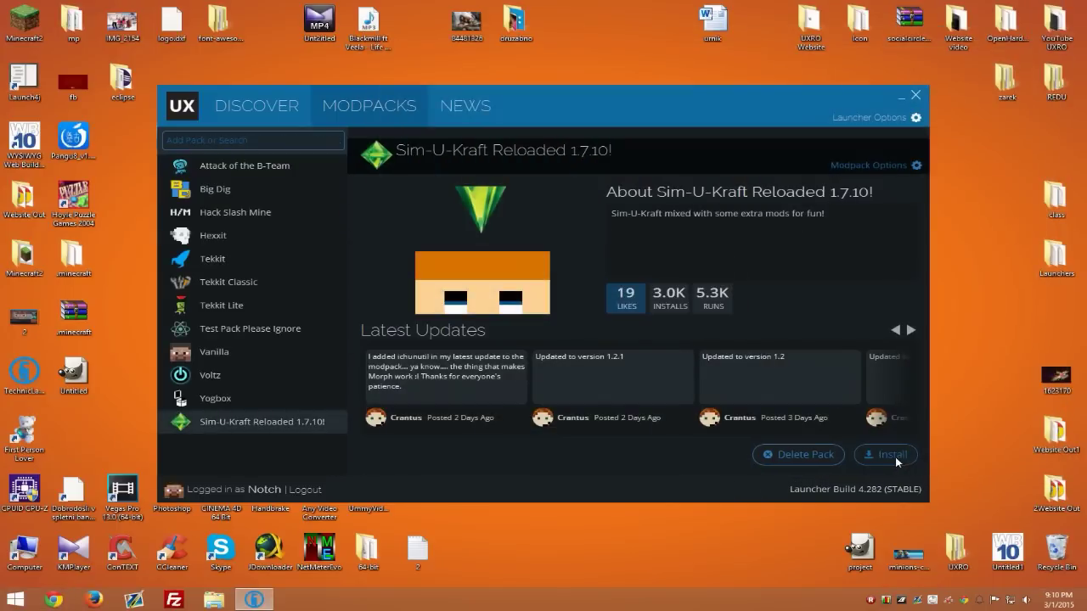
pyautogui.click(897, 461)
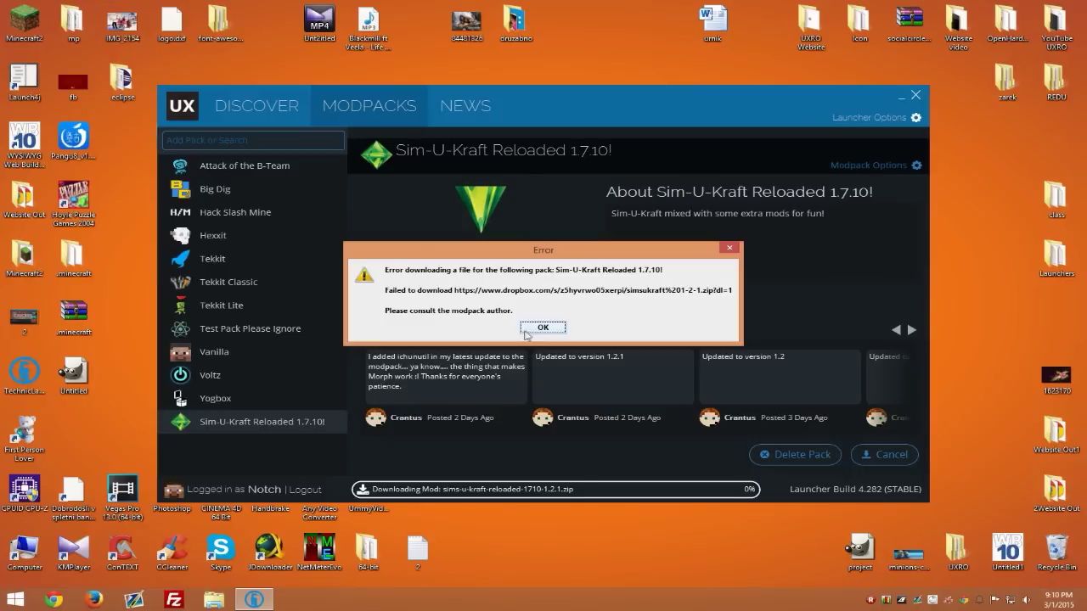
pyautogui.click(526, 328)
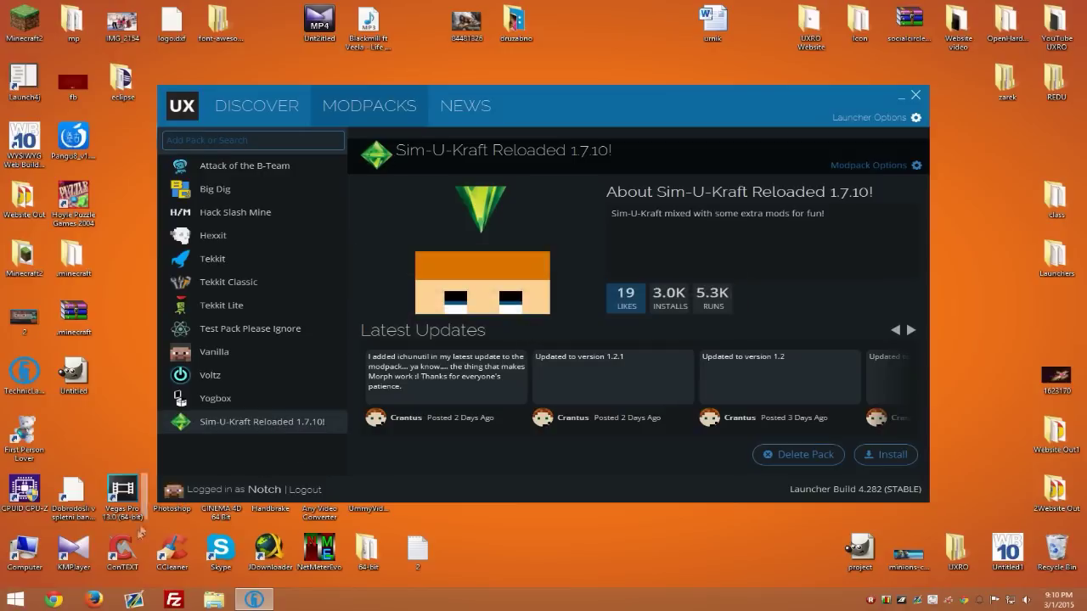
# Step: Switch to Chrome, search Google for "technic modpacks" and open the Community Modpacks page of the Technic Platform
pyautogui.click(53, 599)
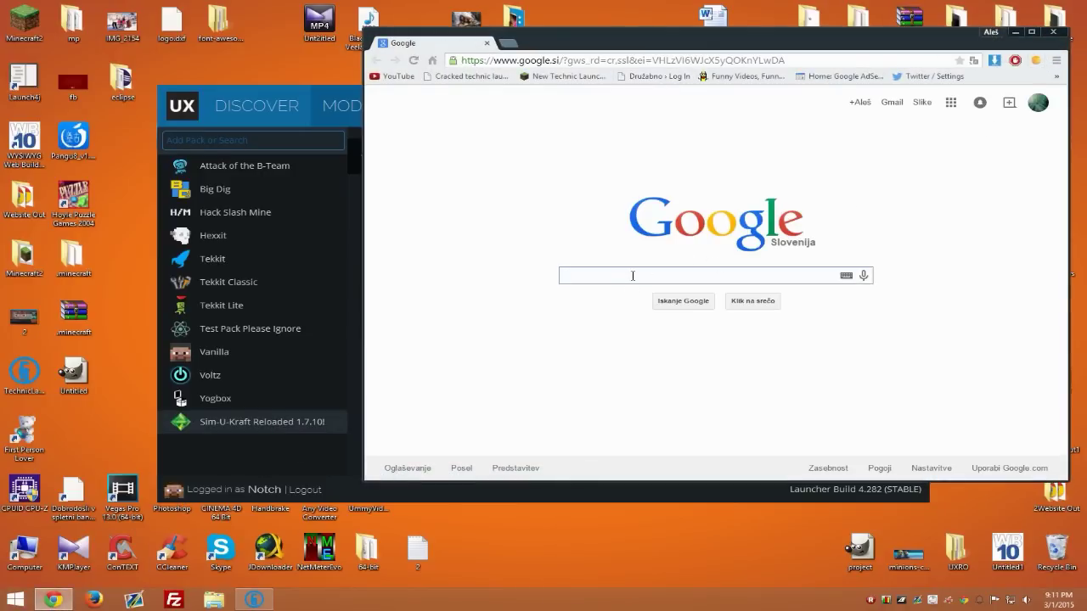
pyautogui.write('mod')
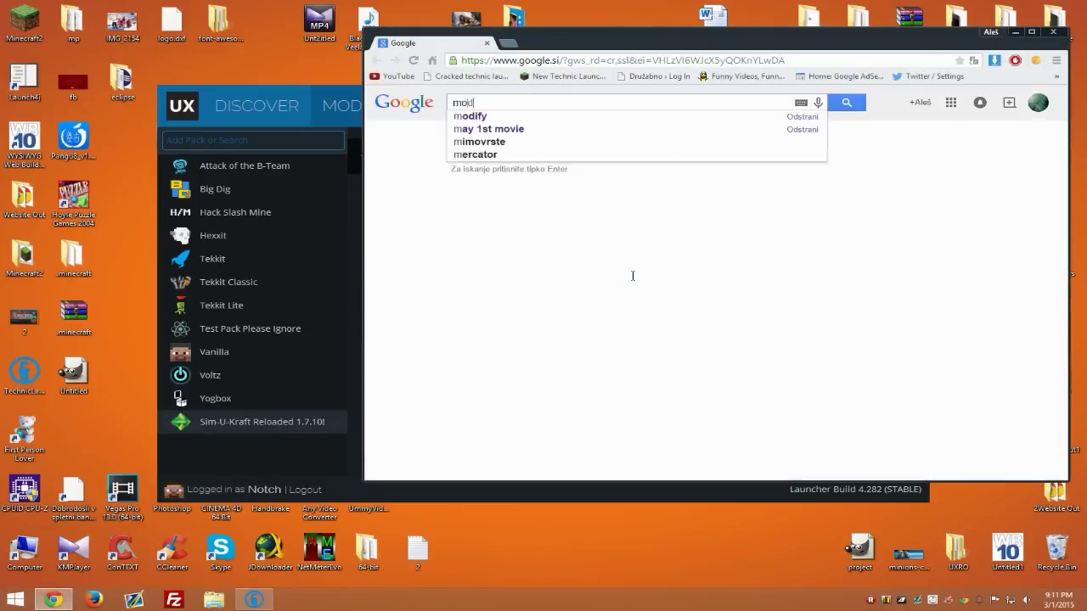
pyautogui.hotkey('ctrl', 'a')
pyautogui.write('technic modpacks')
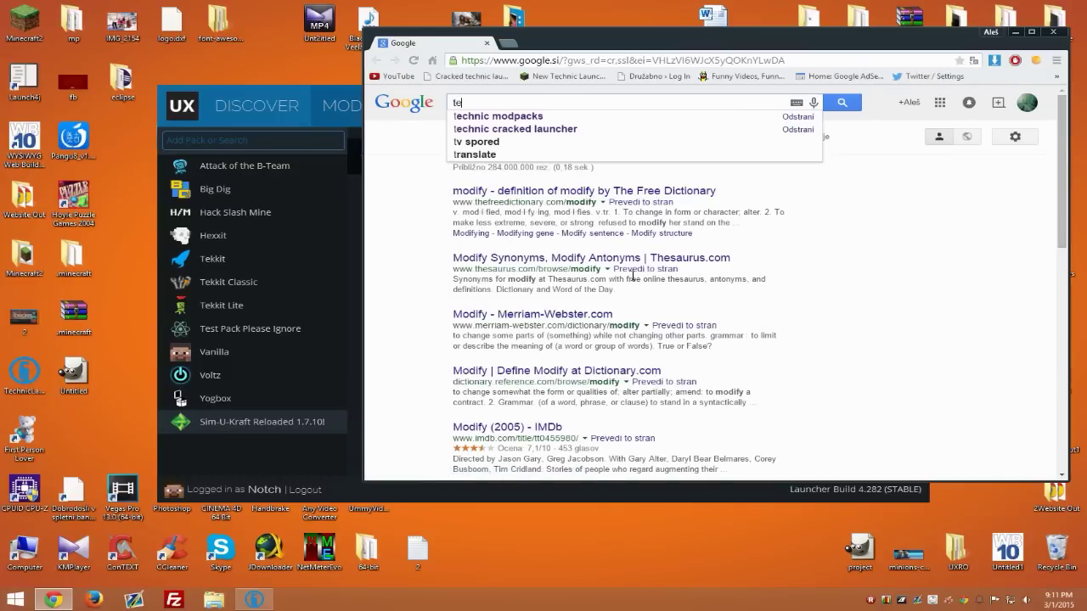
pyautogui.press('Return')
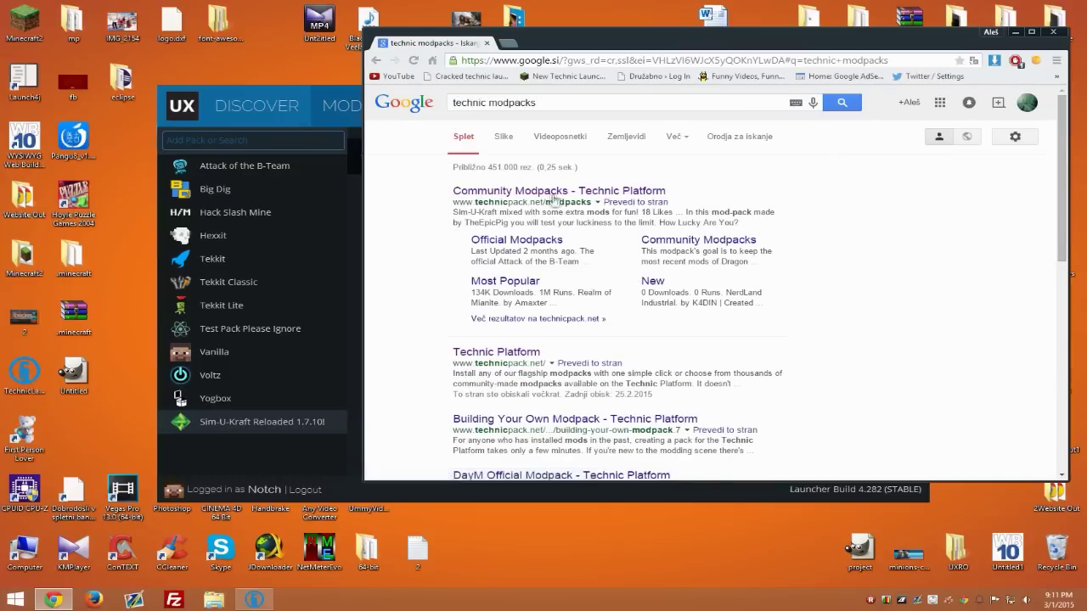
pyautogui.click(553, 192)
# Step: Open the MineAuto - A Era do Futuro 2! modpack page and copy its platform URL from the install options
pyautogui.scroll(-10, 527, 229)
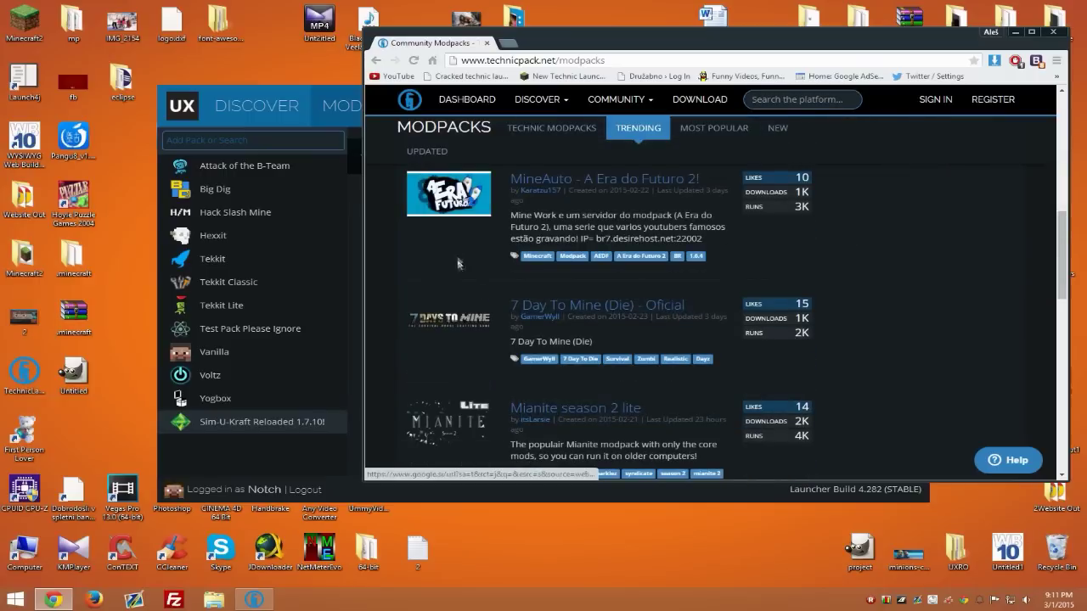
pyautogui.click(471, 209)
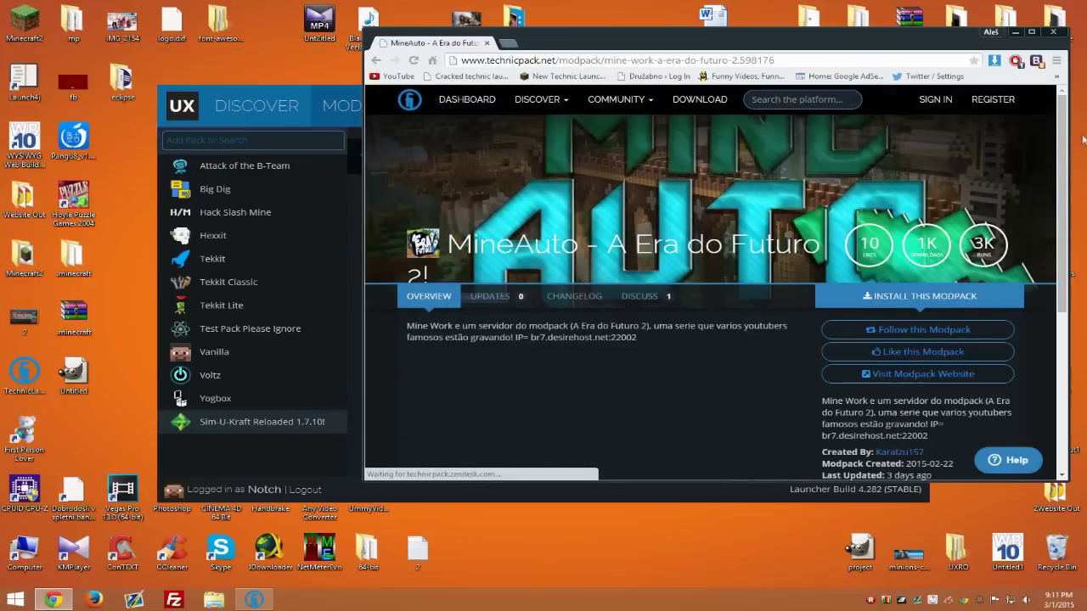
pyautogui.click(926, 295)
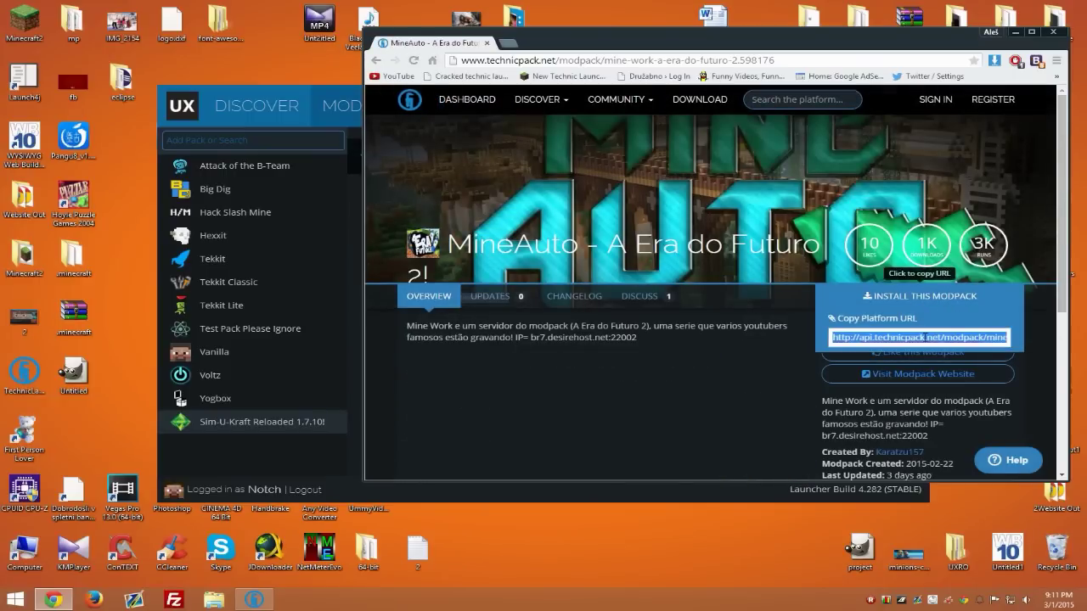
pyautogui.hotkey('ctrl', 'c')
# Step: Start installing MineAuto - A Era do Futuro 2! in the Technic launcher from the copied URL, and close the browser and the launcher
pyautogui.hotkey('alt', 'Tab')
pyautogui.hotkey('ctrl', 'v')
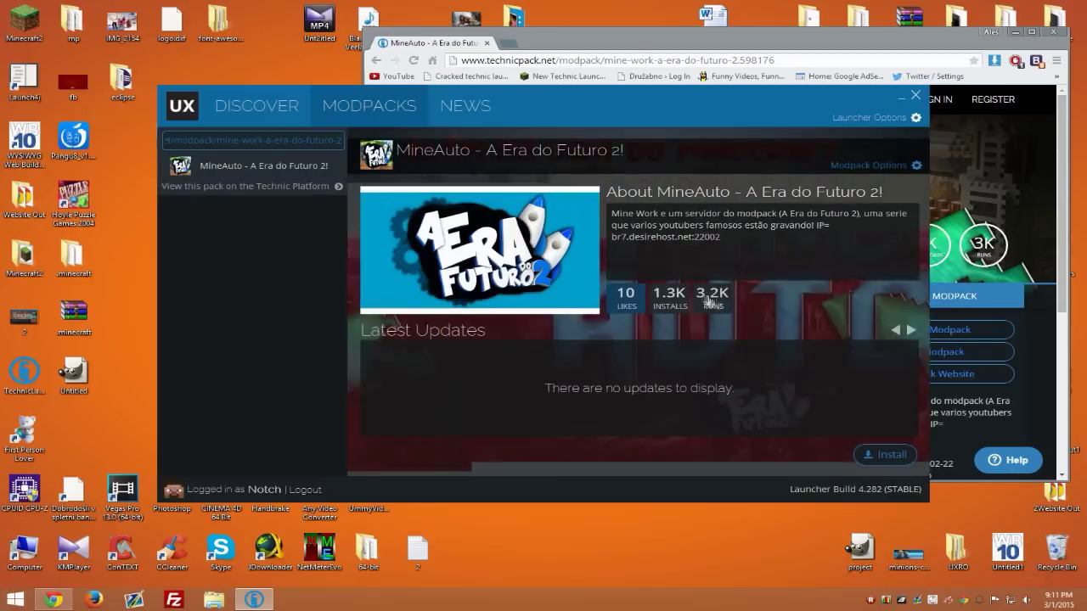
pyautogui.click(888, 457)
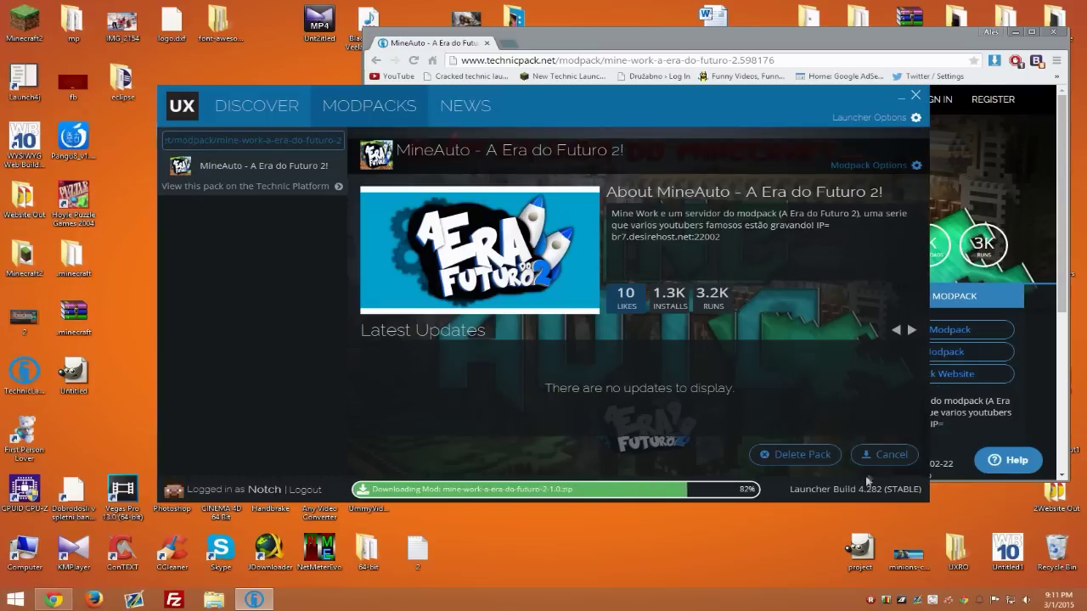
pyautogui.click(1054, 33)
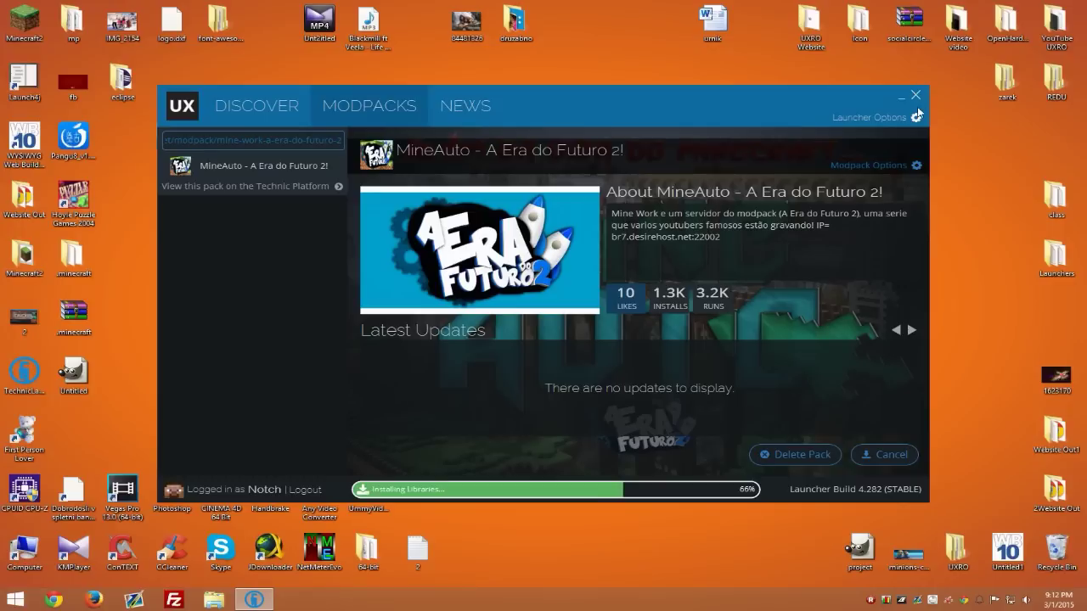
pyautogui.click(916, 96)
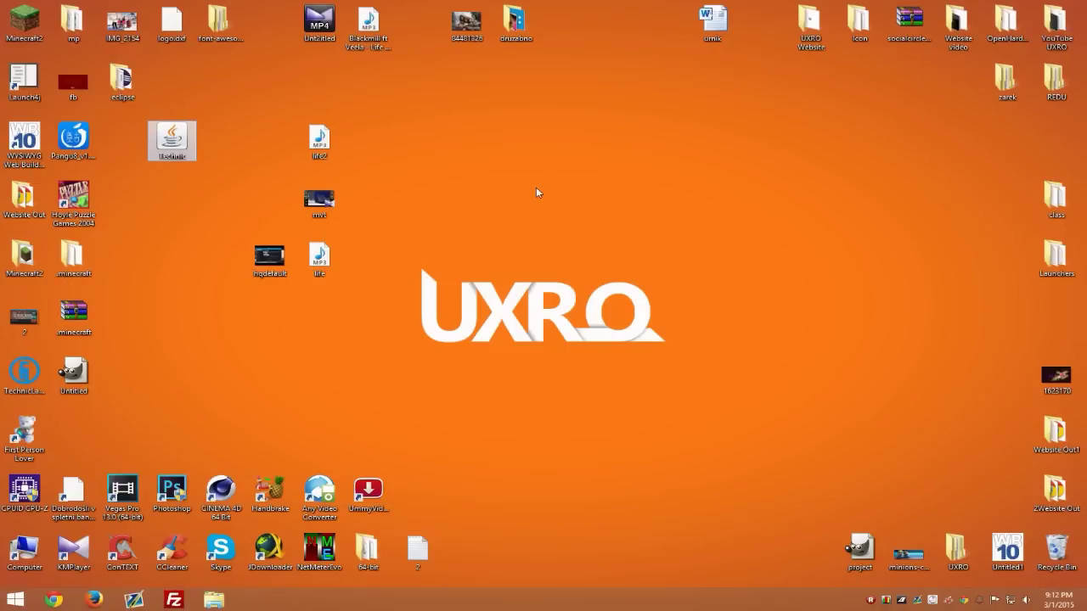